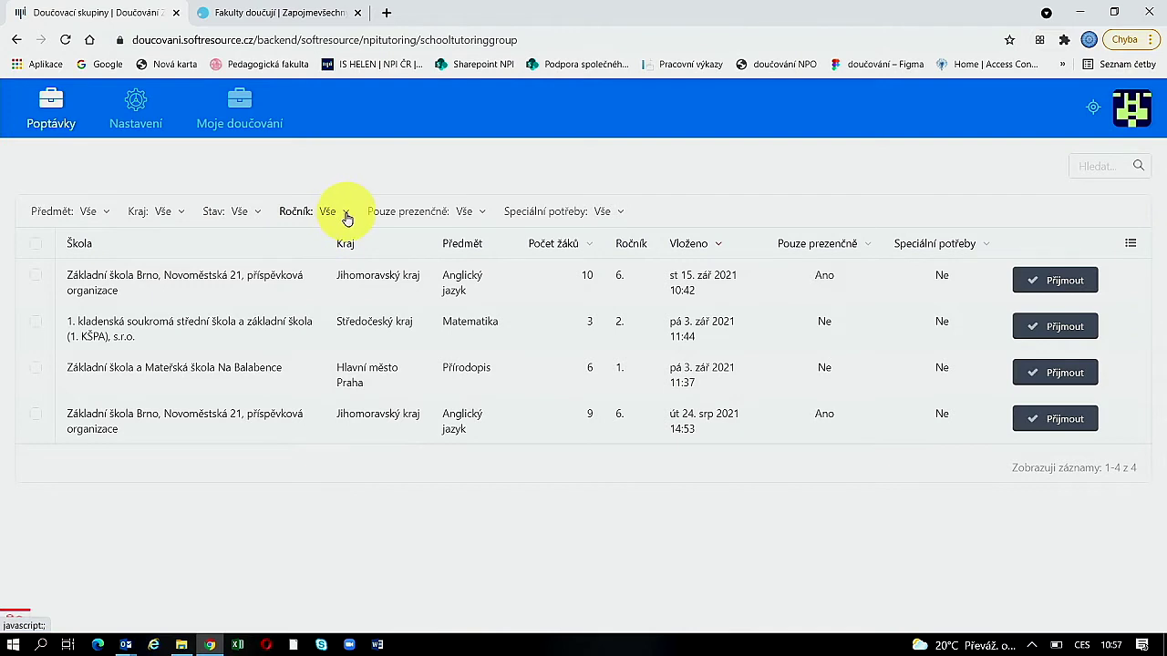
left_click(484, 217)
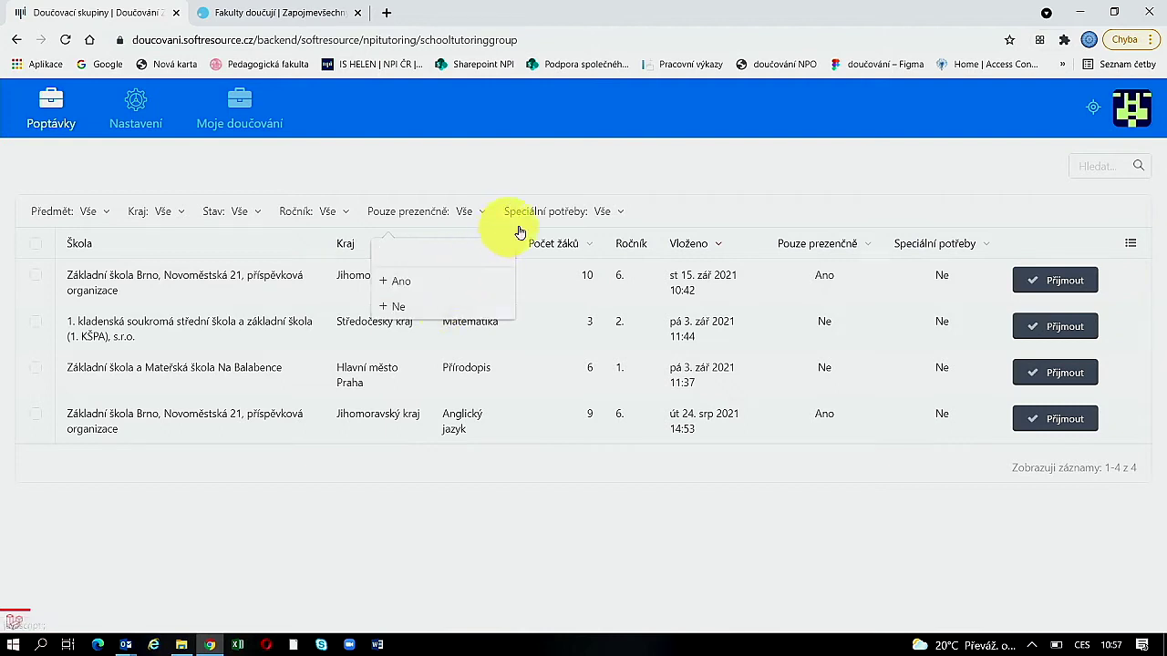
left_click(620, 215)
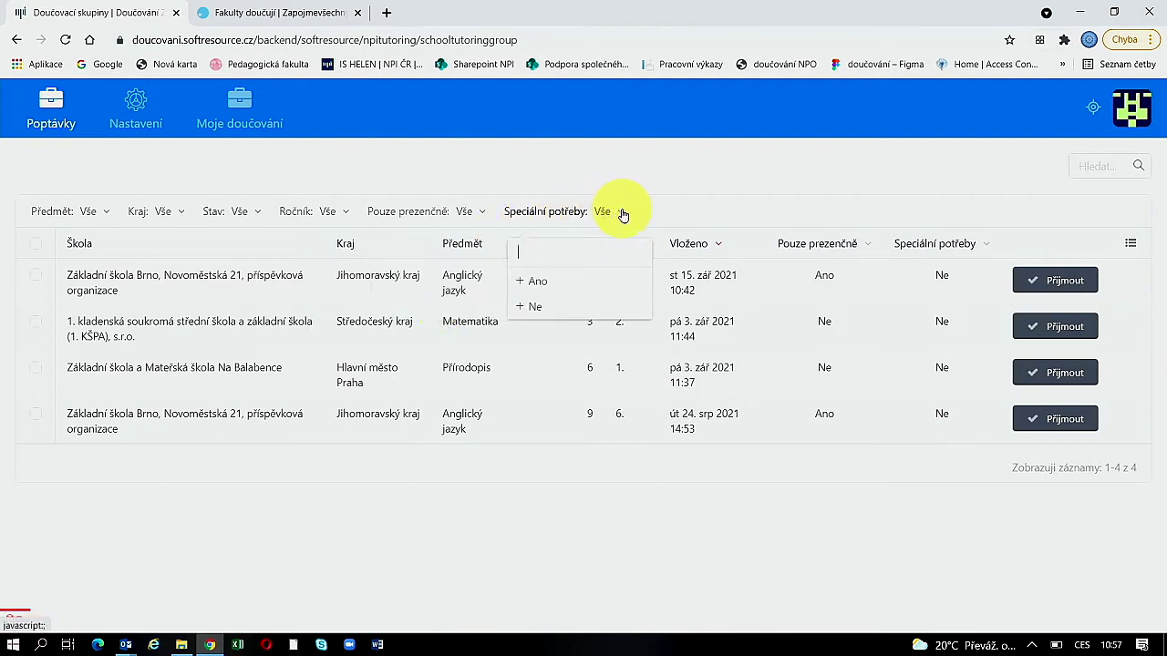
left_click(593, 280)
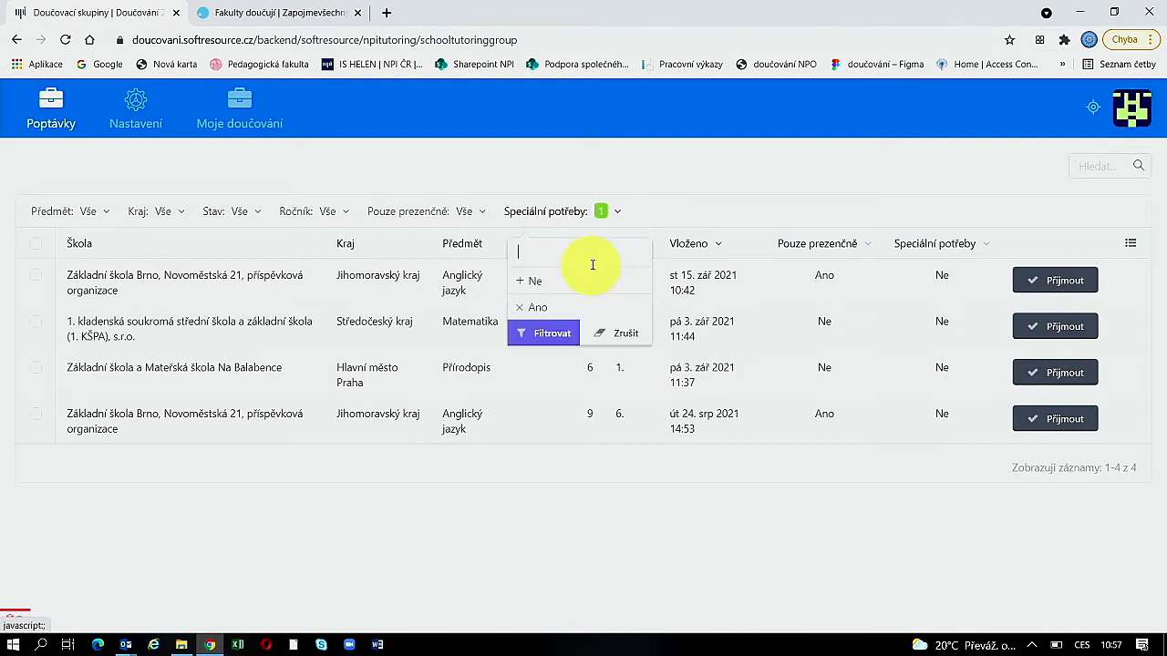
left_click(600, 334)
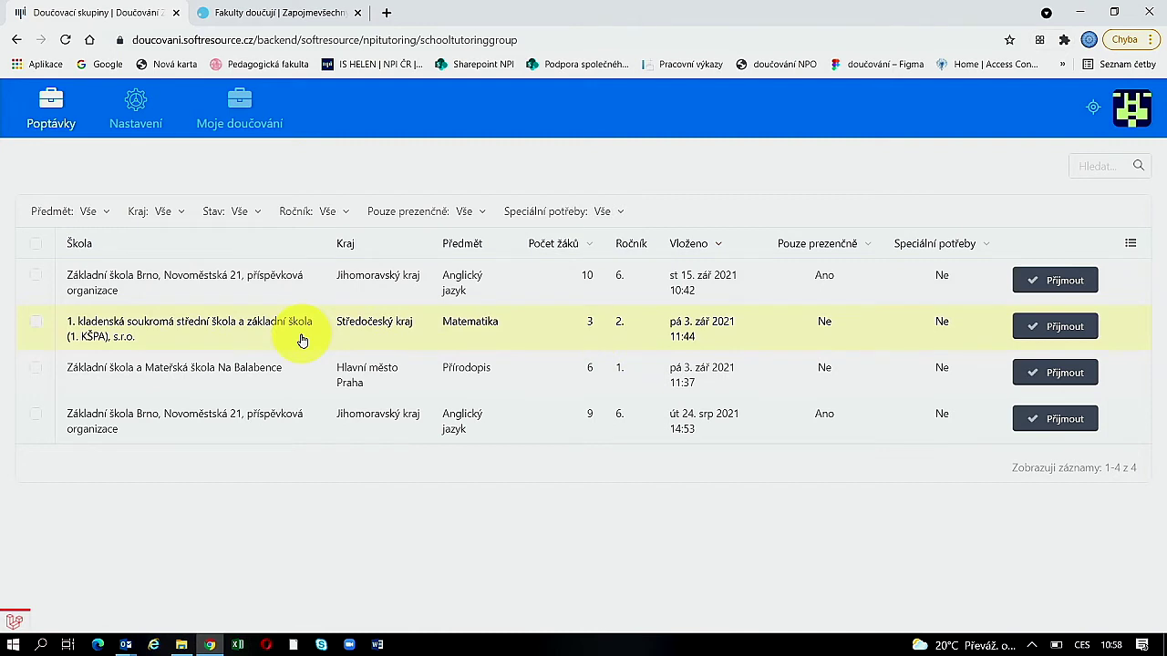
Review the details of the Matematika request from 1. kladenská soukromá střední škola a základní škola and accept the request
left_click(223, 330)
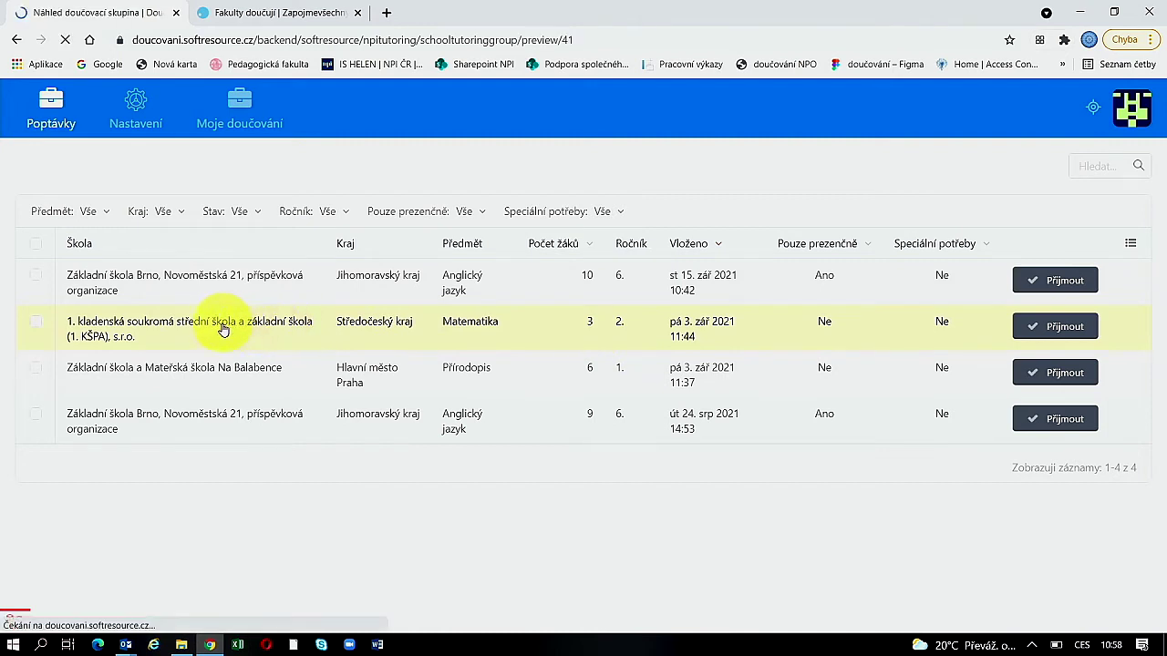
left_click_drag(1165, 263, 1163, 392)
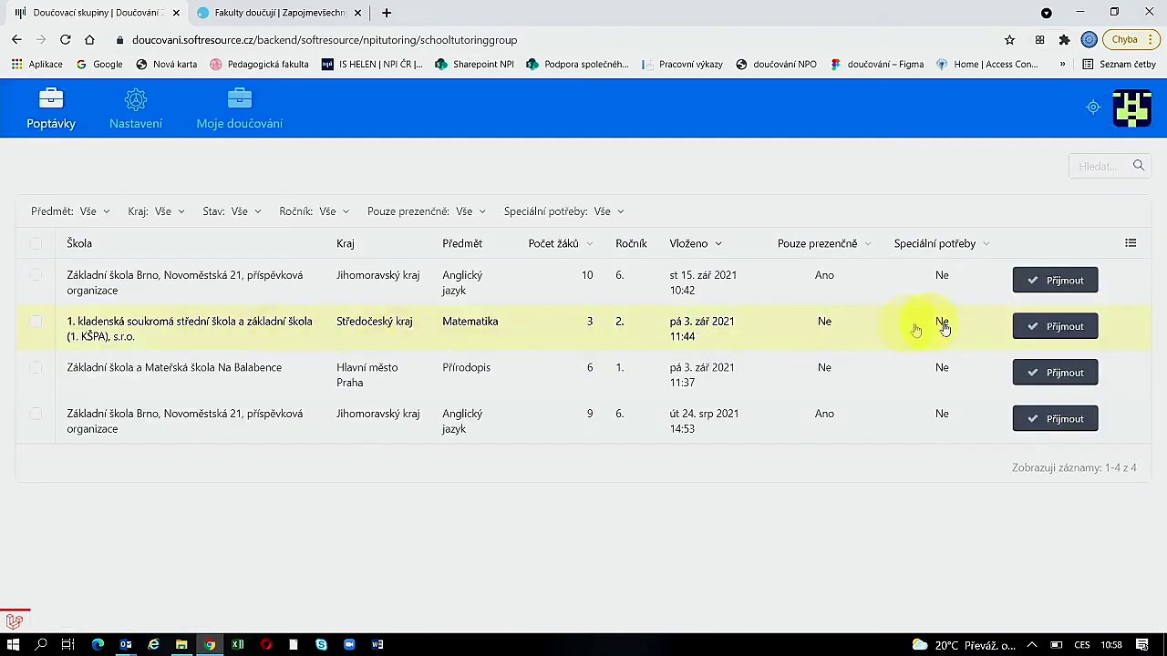
left_click(1058, 330)
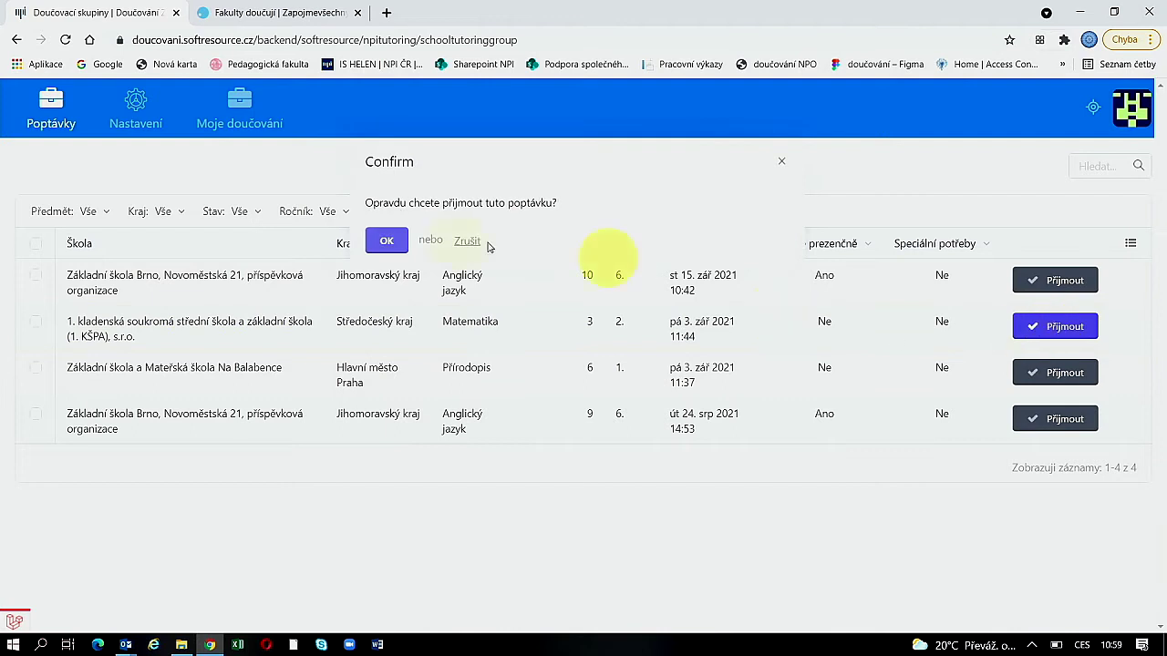
left_click(386, 240)
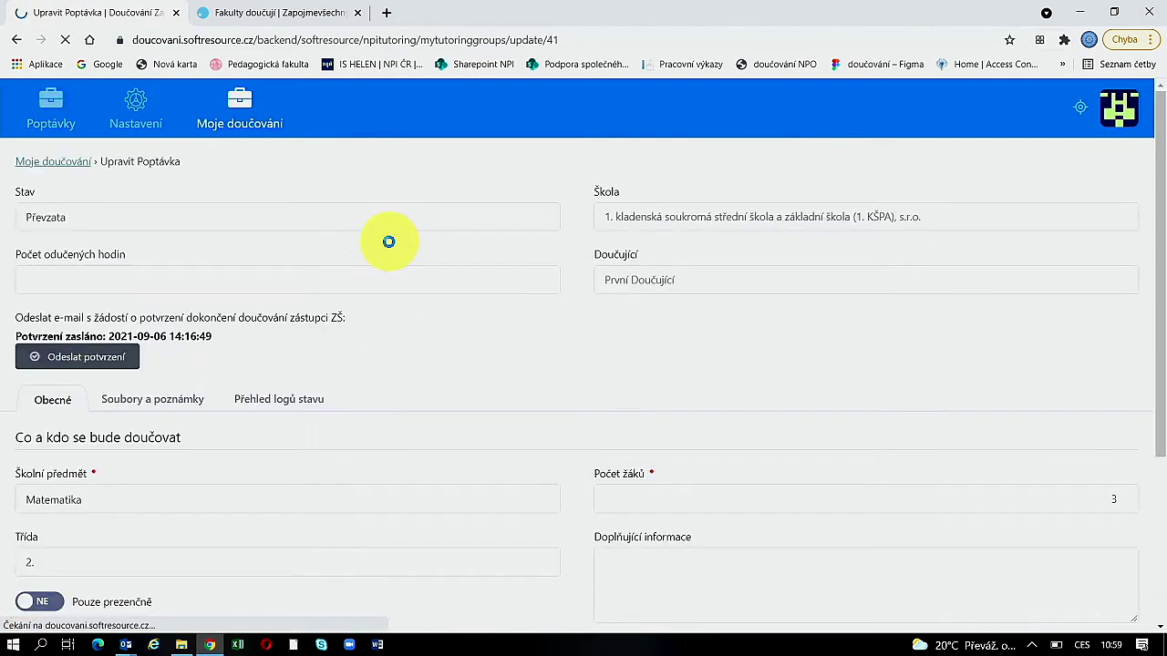
In Moje doučování, set the status of the Přírodopis request from the Na Balabence school to Probíhá, saving and closing the record
left_click(241, 111)
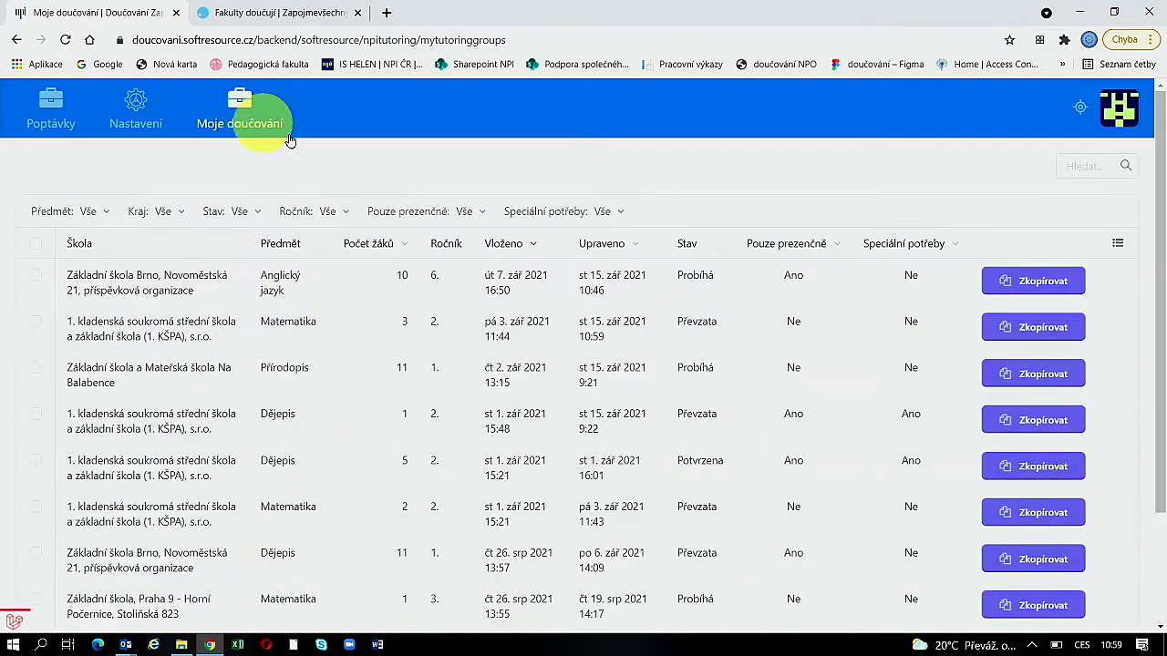
left_click(609, 335)
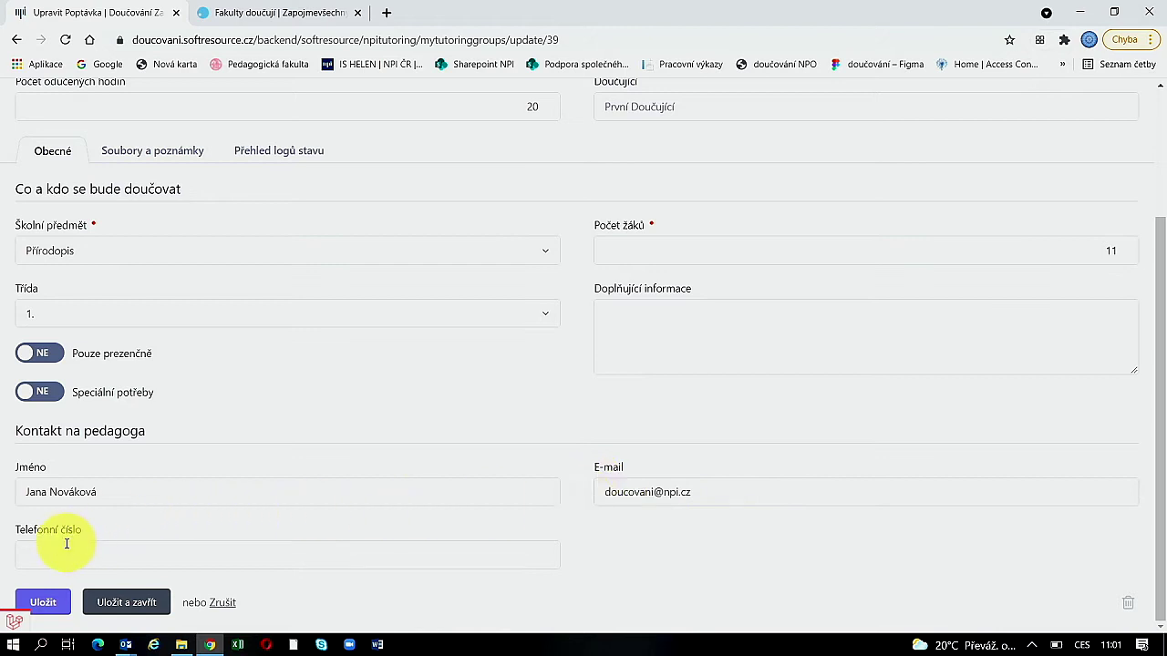
scroll(547, 219, "up", 2)
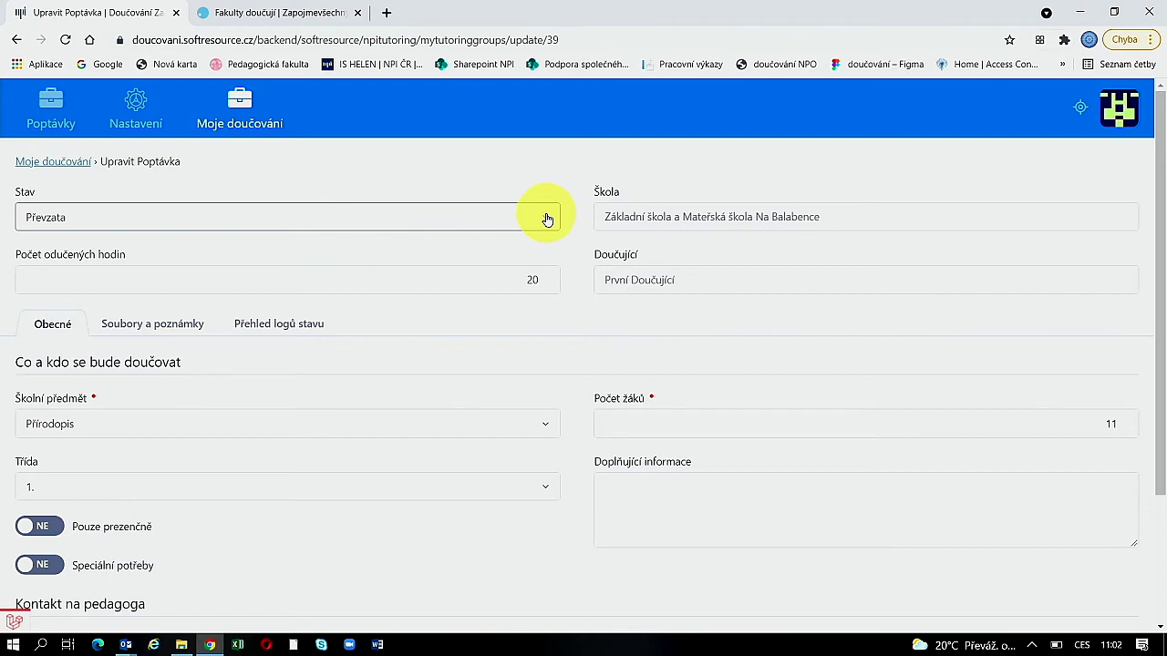
left_click(547, 219)
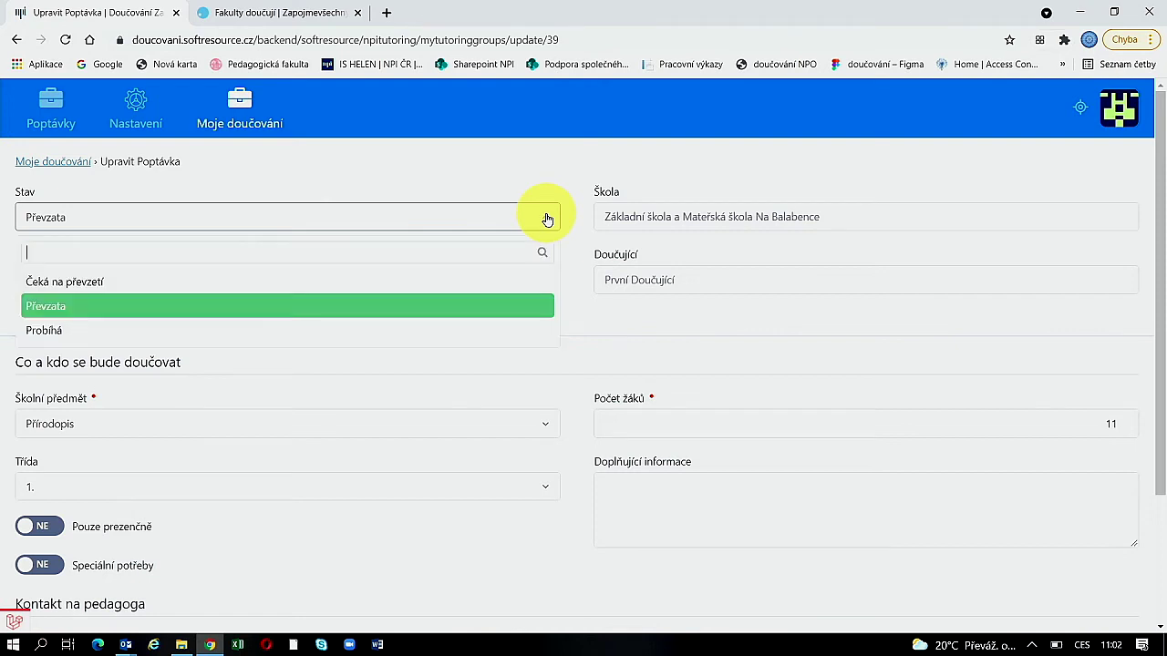
left_click(292, 333)
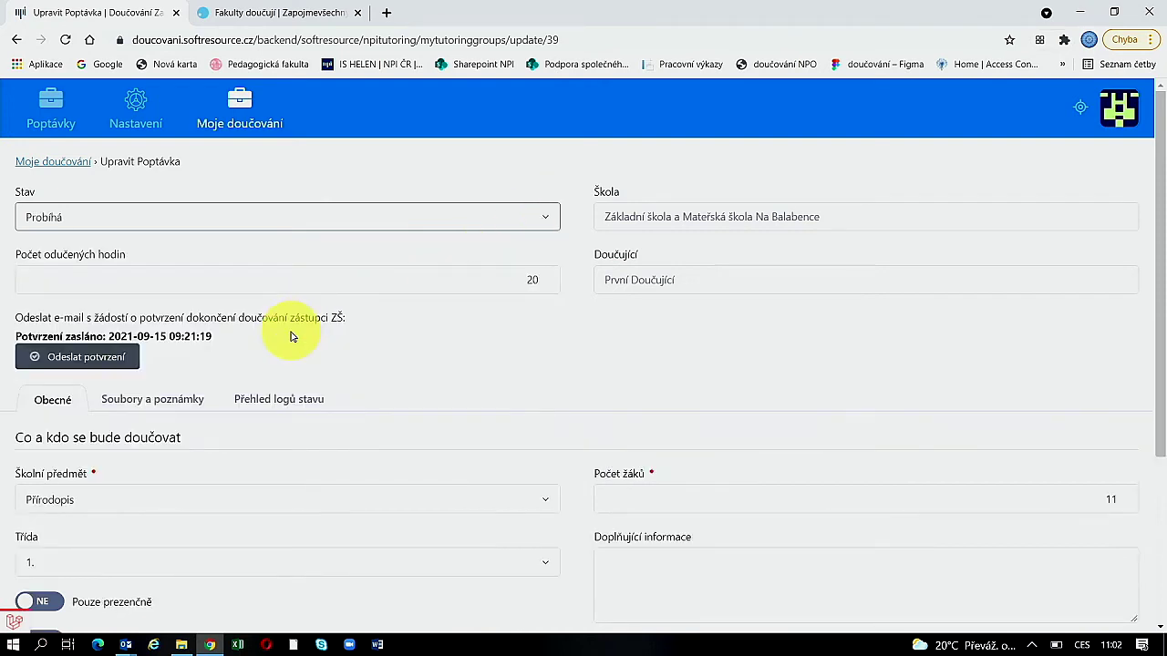
left_click_drag(1151, 224, 1147, 356)
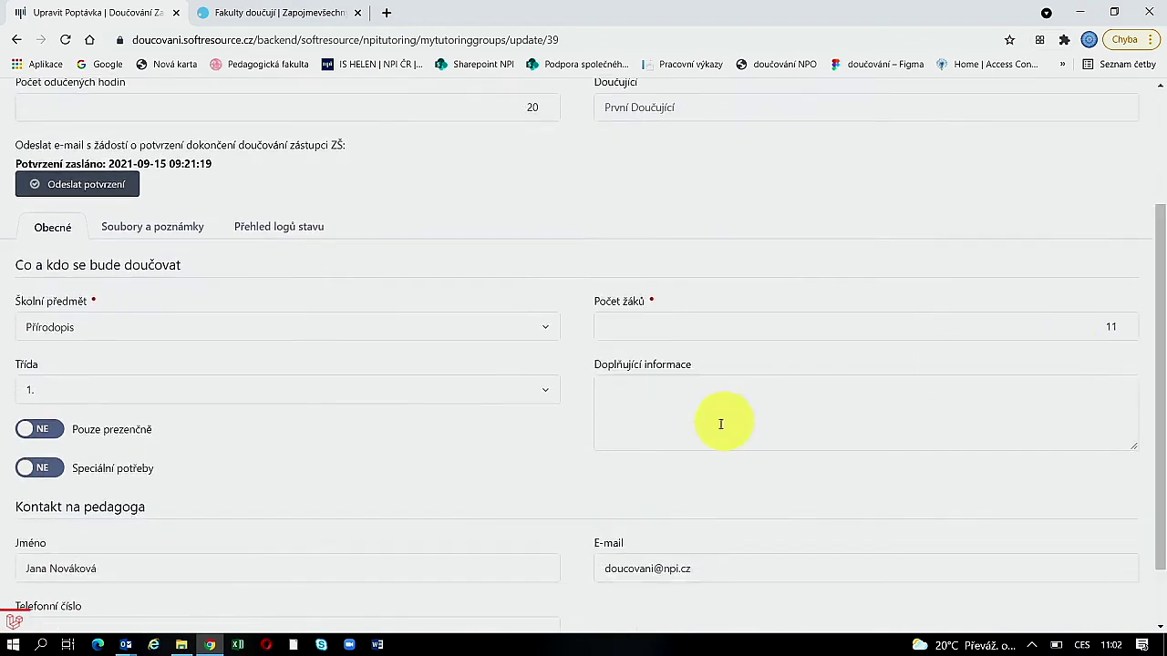
left_click_drag(1154, 300, 1145, 351)
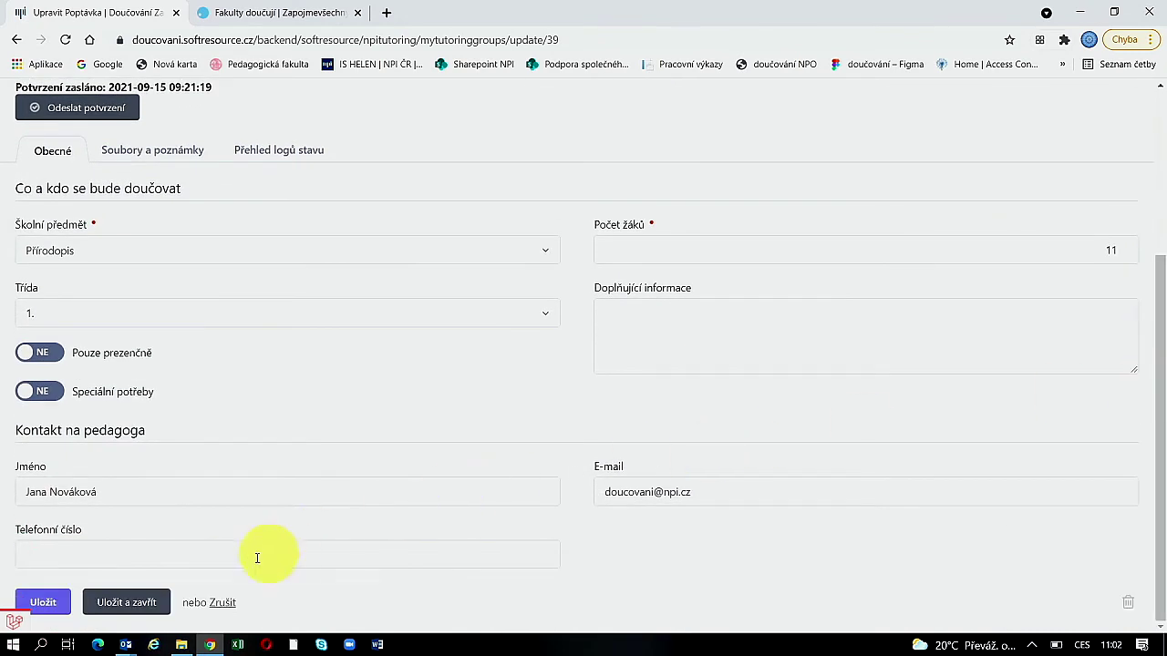
left_click(138, 603)
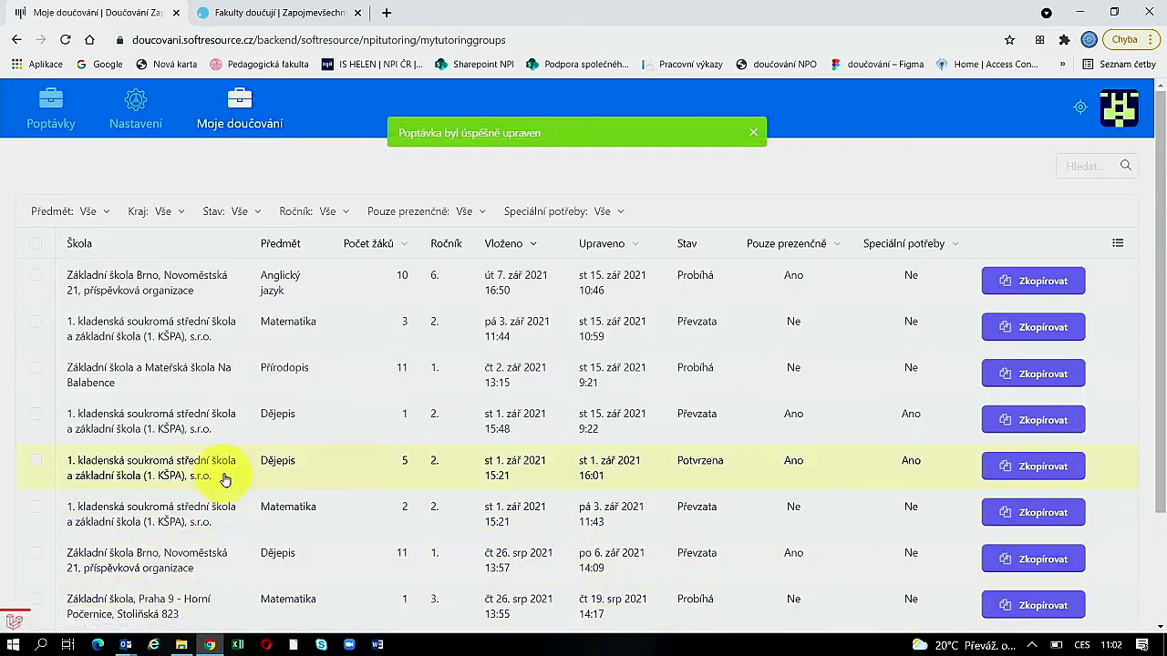
Set the status of the accepted three-pupil Matematika request from the 1. kladenská school to Čeká na převzetí, saving and closing the record
key("alt+Left")
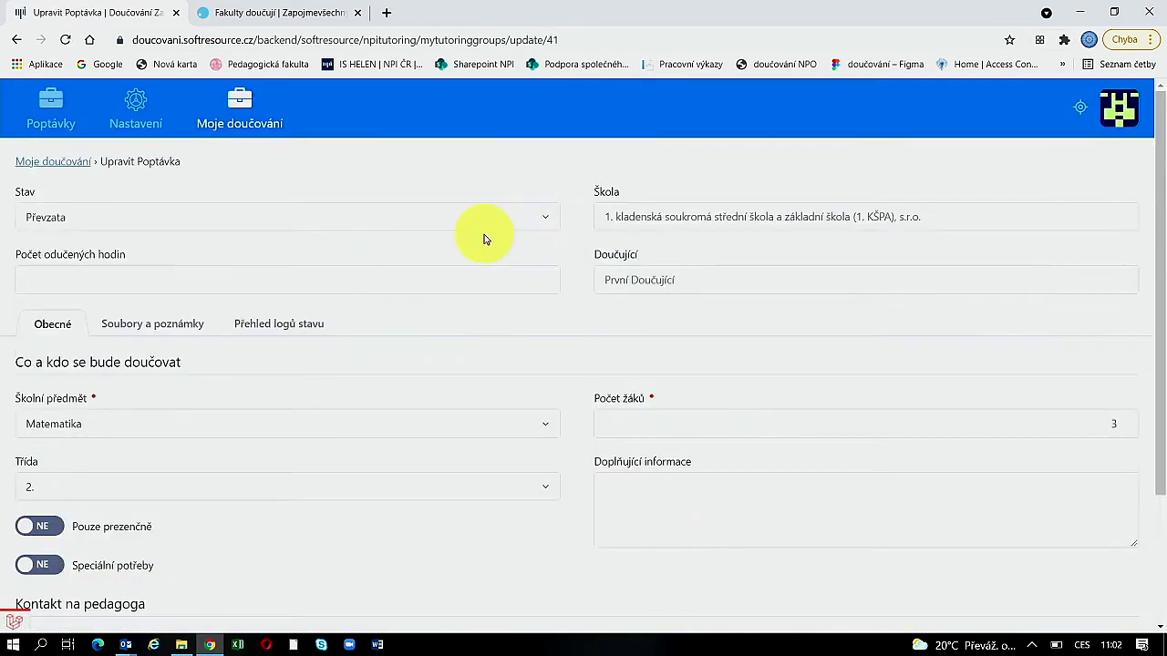
left_click(546, 223)
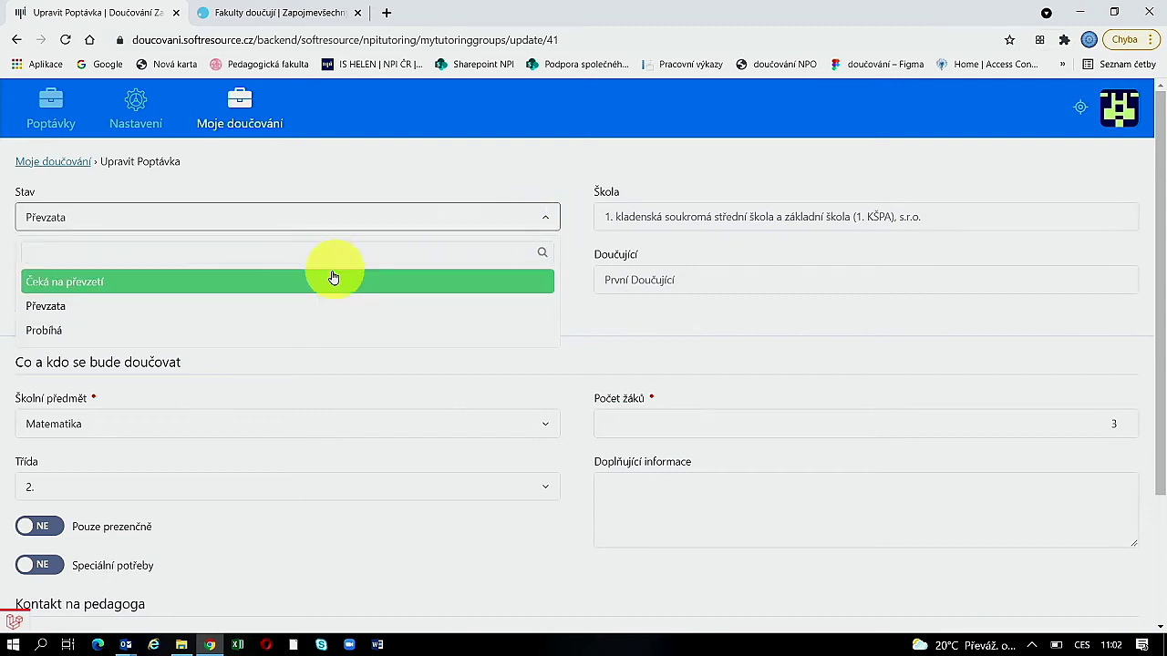
left_click(308, 283)
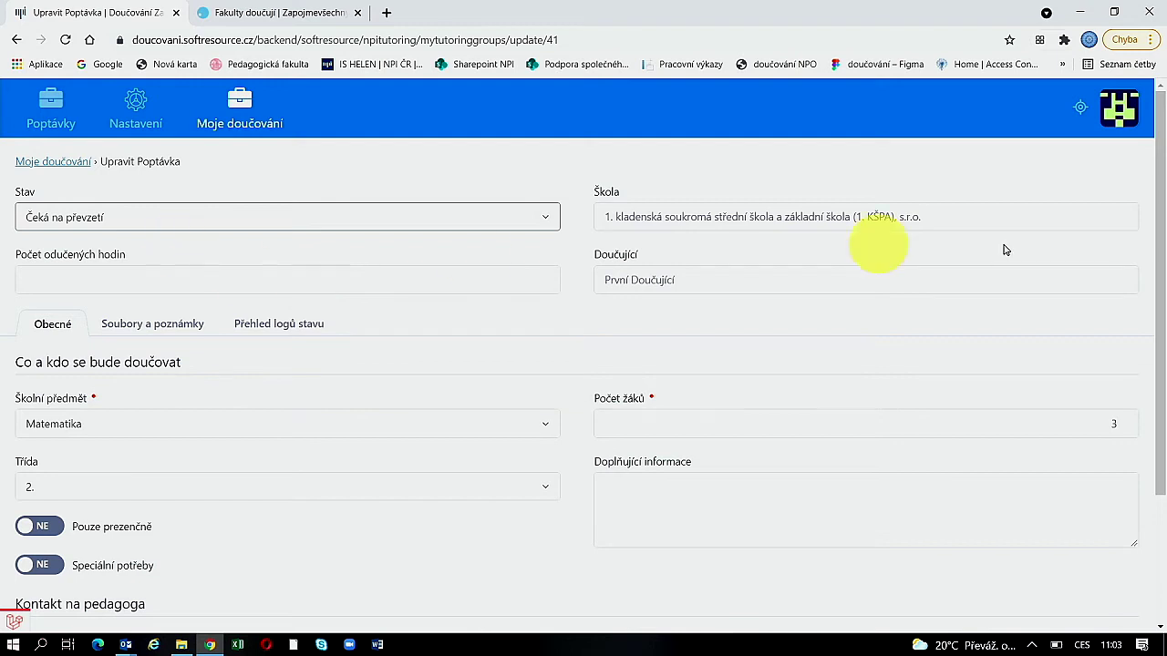
left_click_drag(1154, 234, 1152, 388)
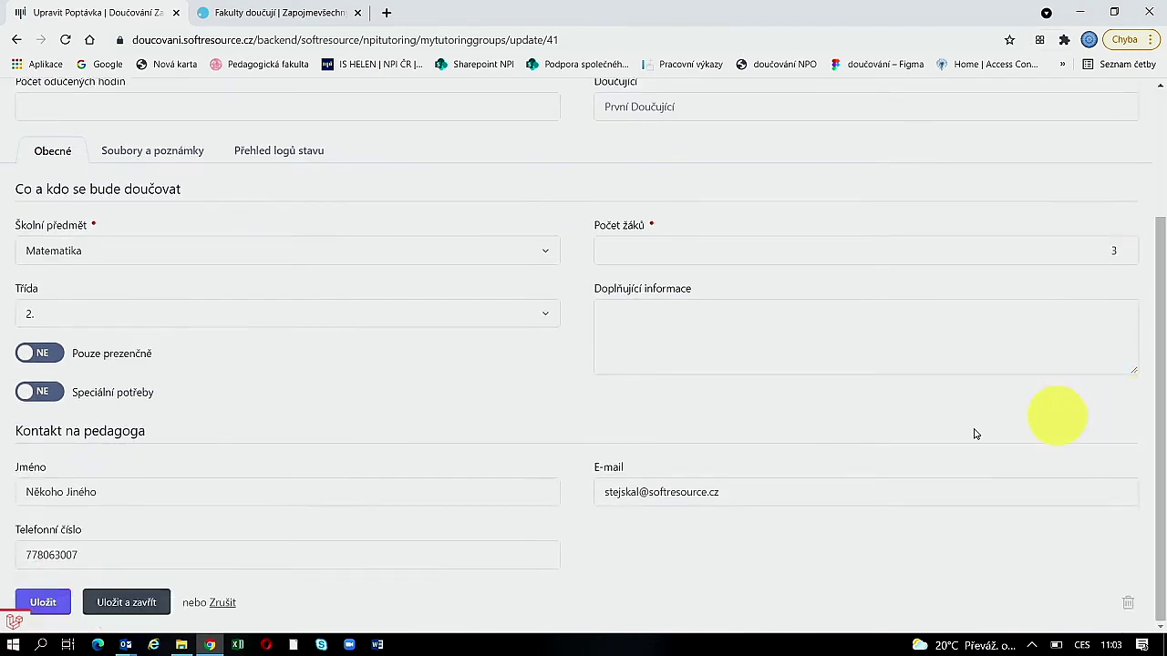
left_click(135, 605)
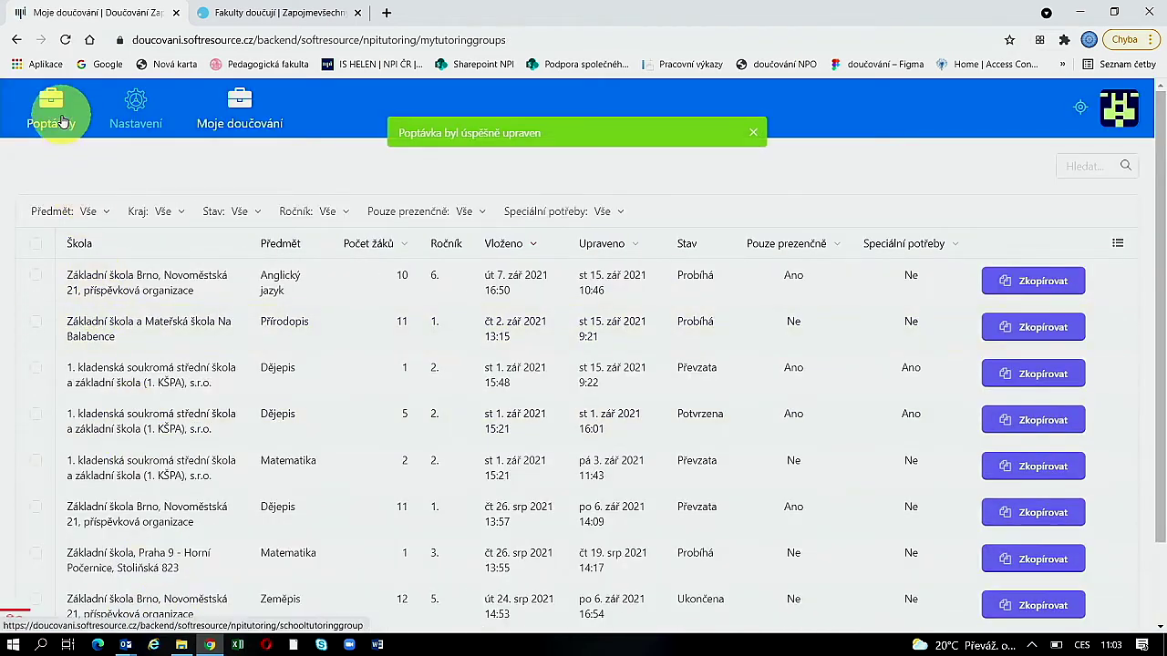
left_click(62, 121)
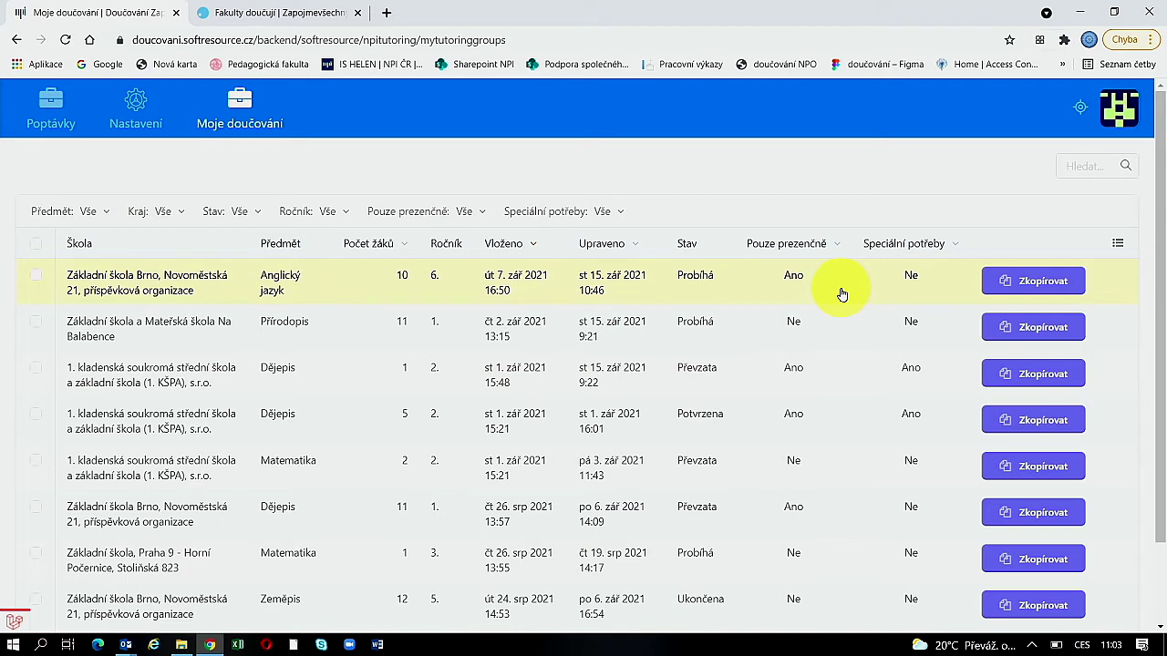
Copy the Anglický jazyk tutoring record of Základní škola Brno, Novoměstská 21, with the pupil count set to 8
left_click(1038, 285)
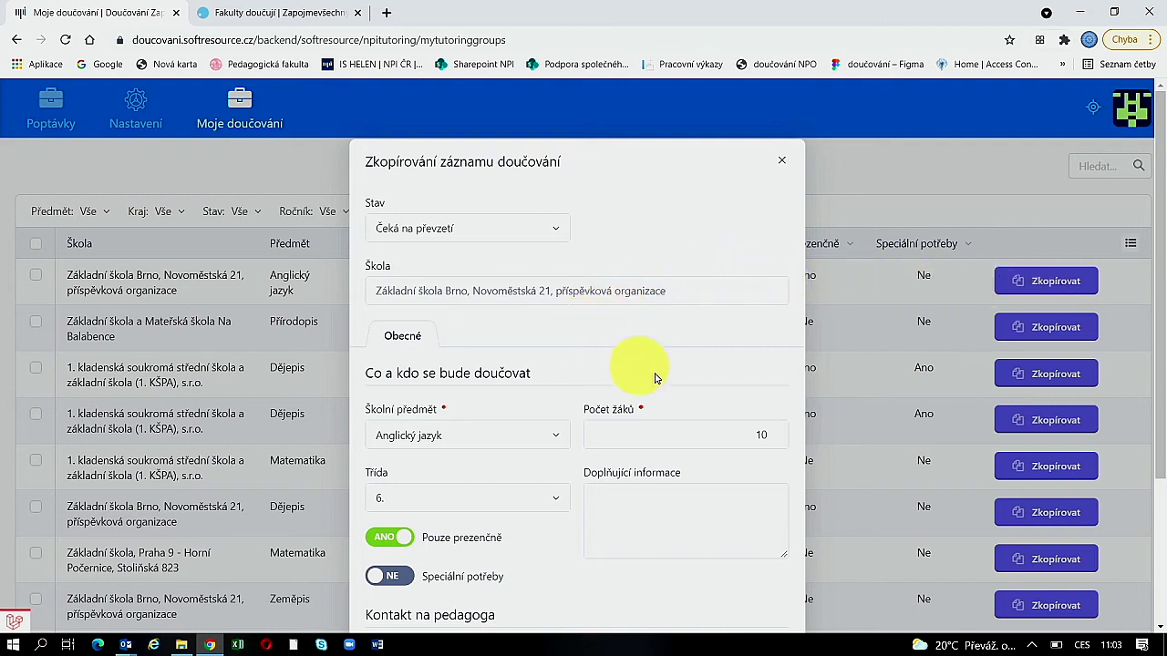
left_click(773, 432)
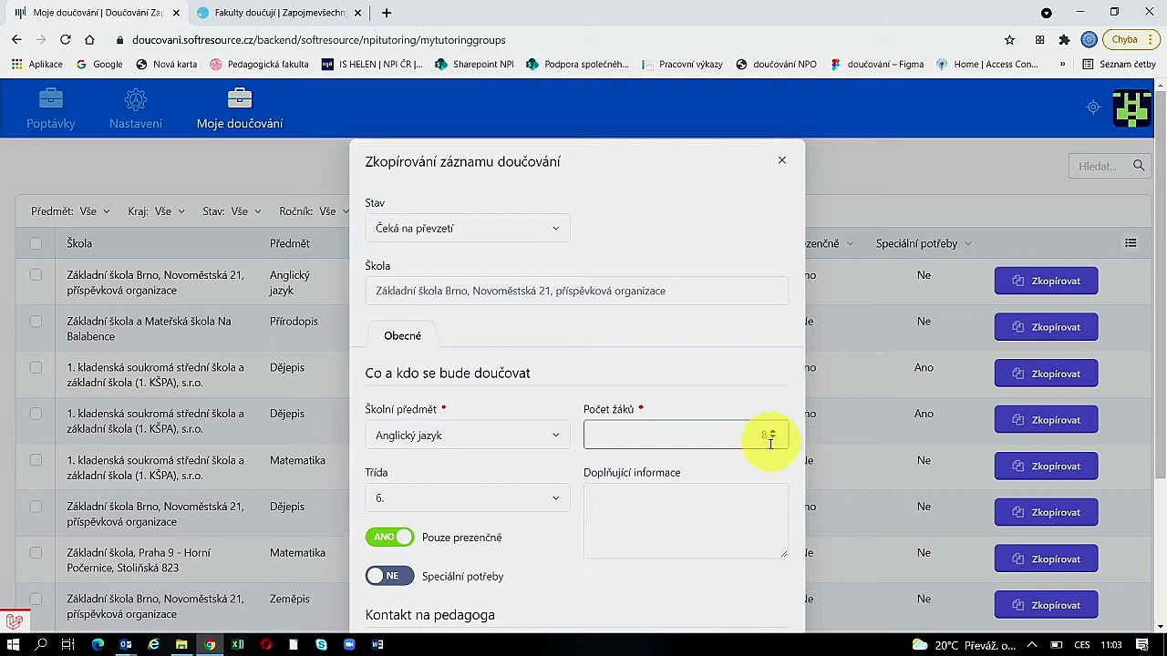
left_click_drag(1159, 312, 1146, 456)
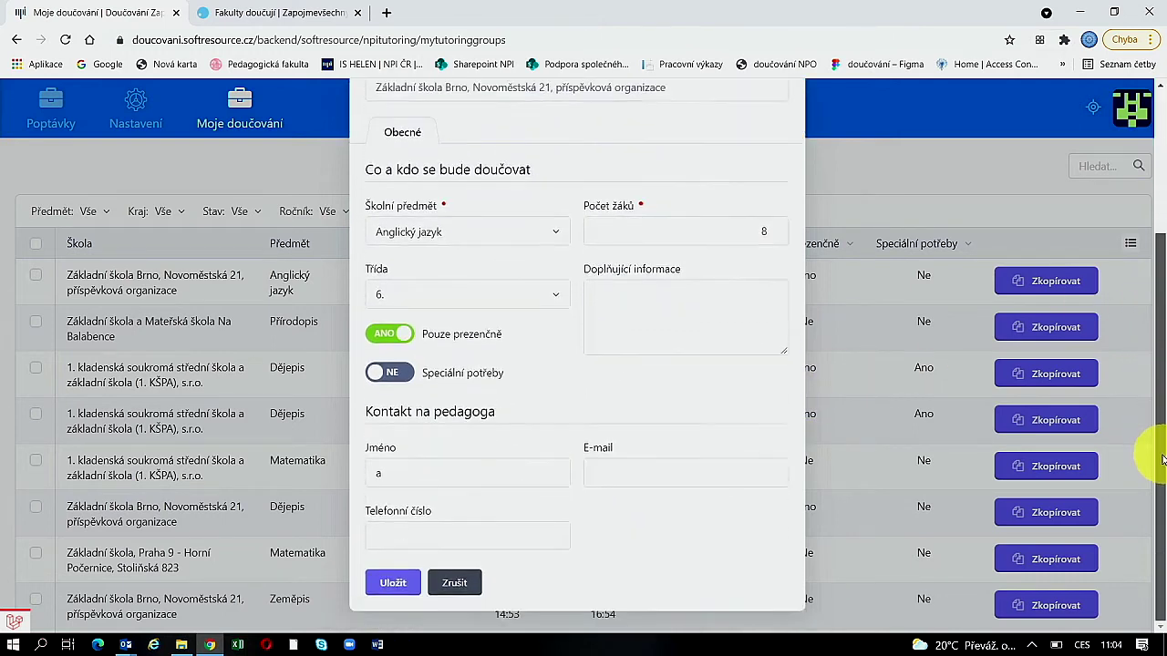
left_click(395, 584)
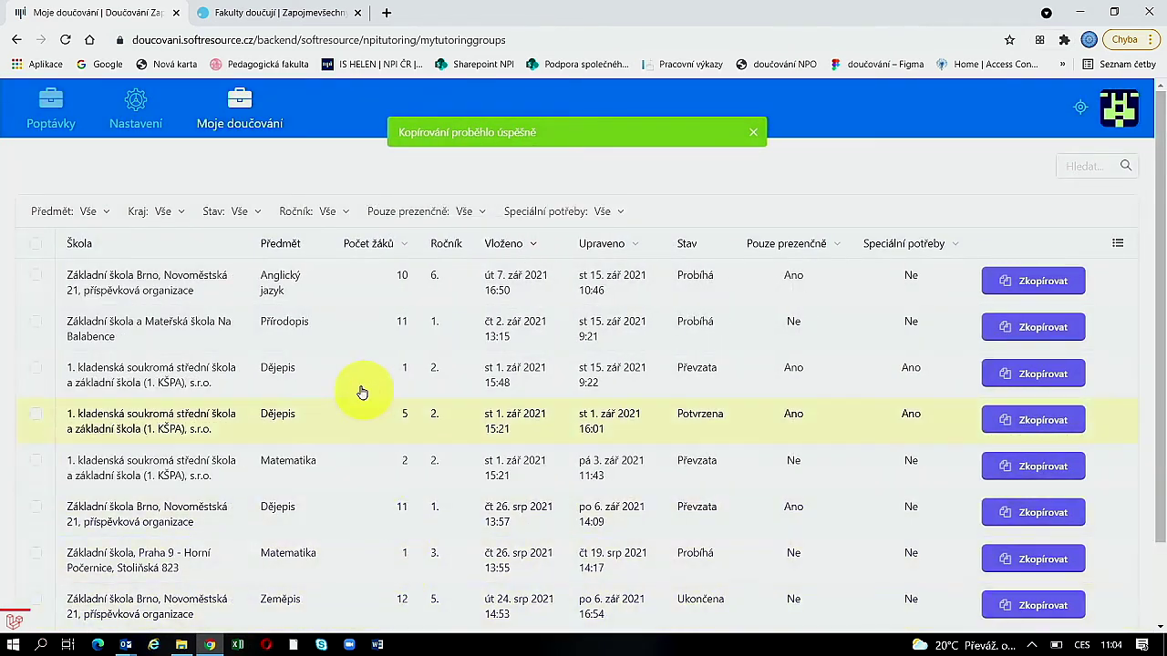
Set the pupil count of the original Anglický jazyk record at Základní škola Brno, Novoměstská 21, to 5 and save and close it
left_click(241, 109)
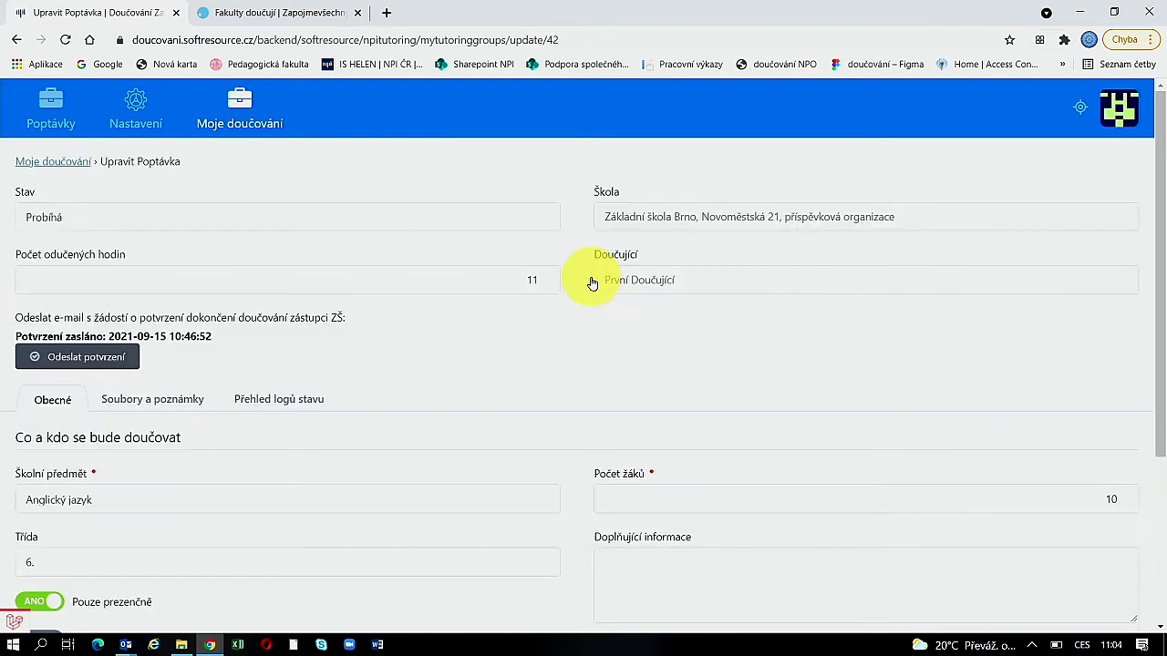
left_click(1124, 507)
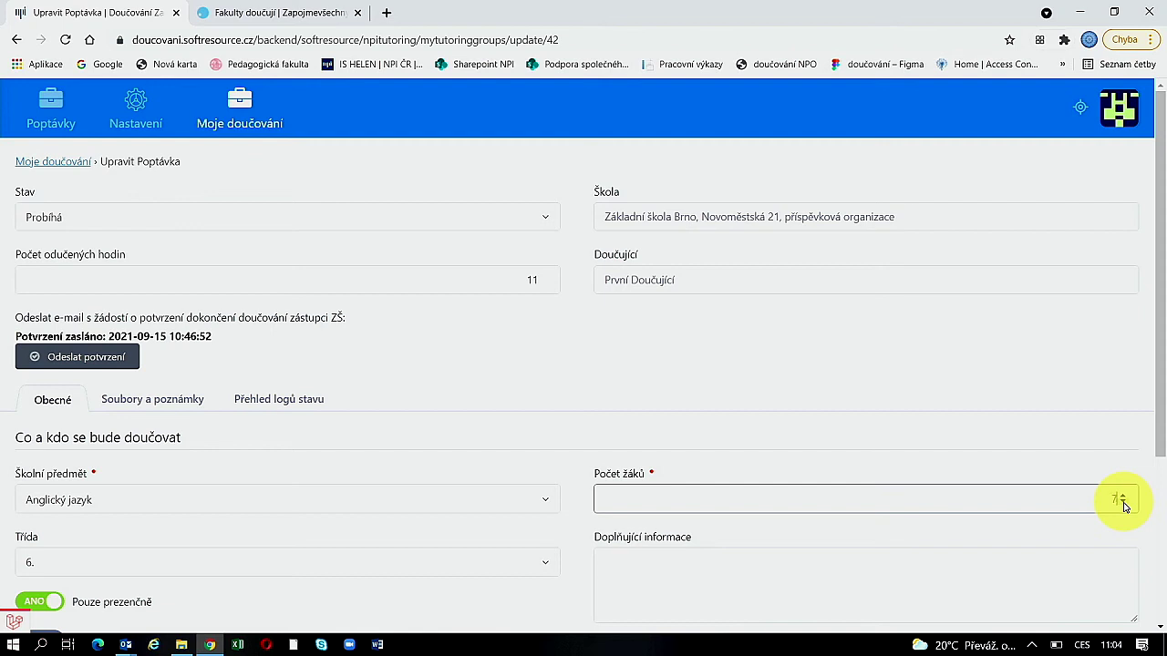
scroll(1159, 511, "down", 2)
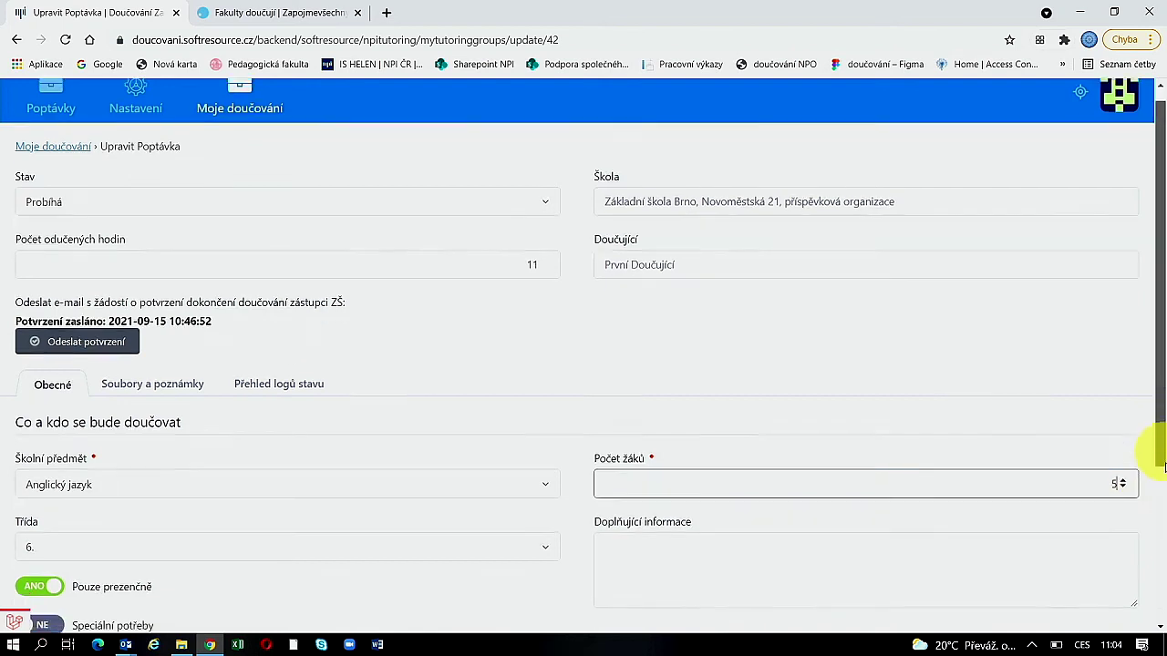
left_click_drag(1159, 545, 1154, 604)
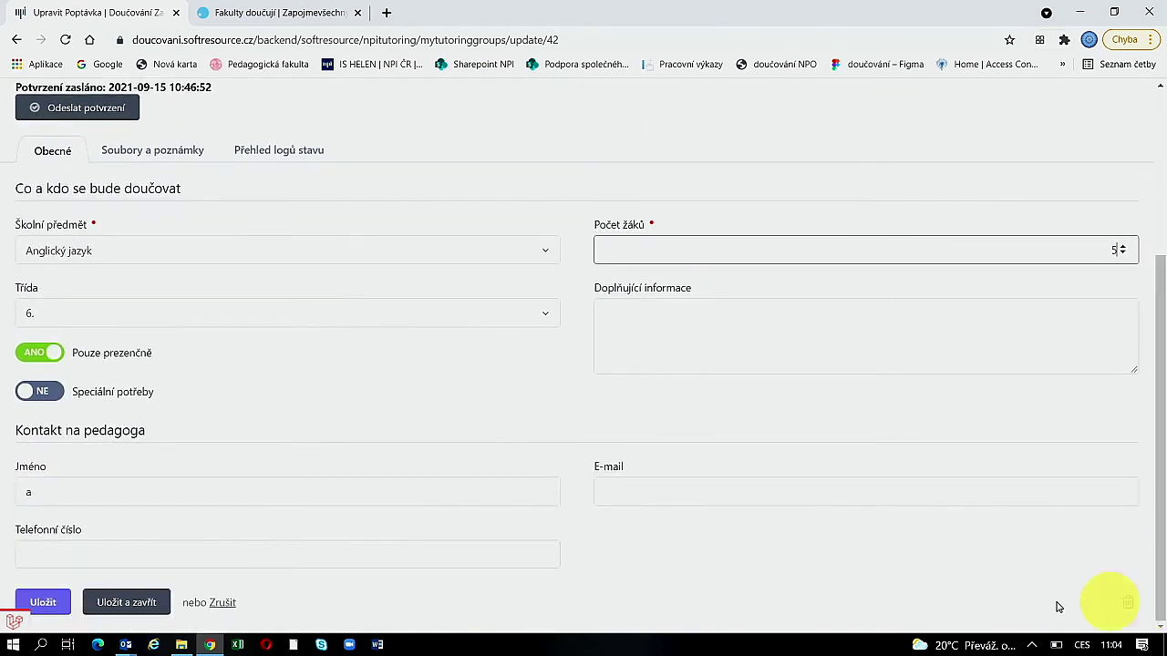
left_click(128, 603)
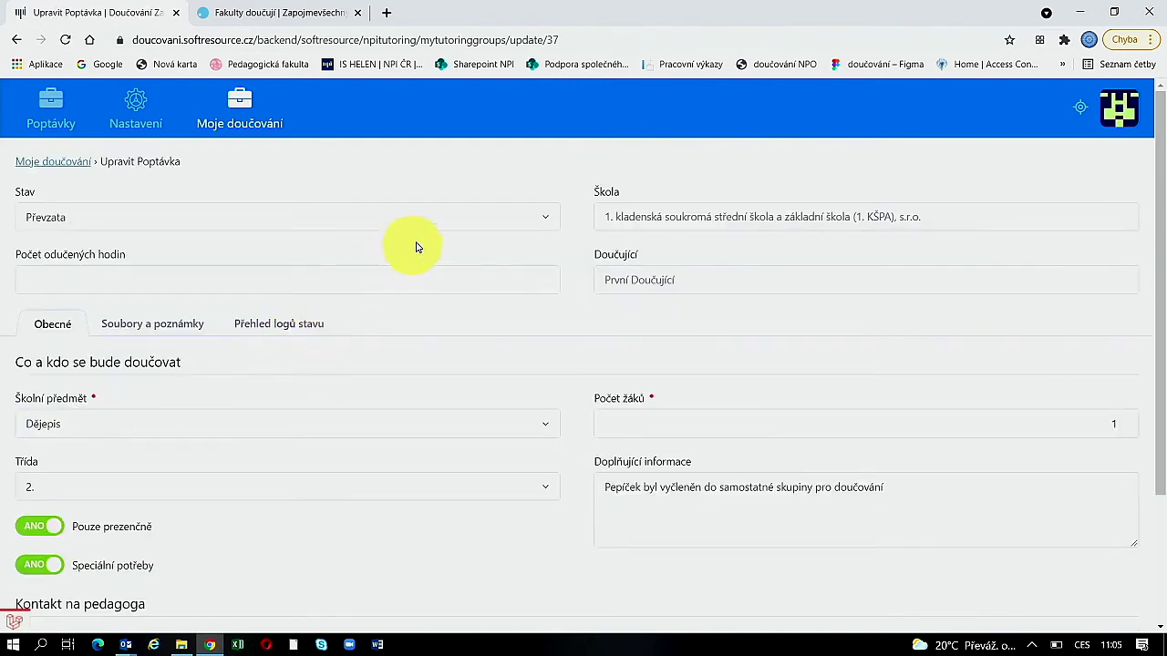
Set the status of the single-pupil Dějepis request from the 1. kladenská school to Probíhá, saving and closing the record
left_click(547, 220)
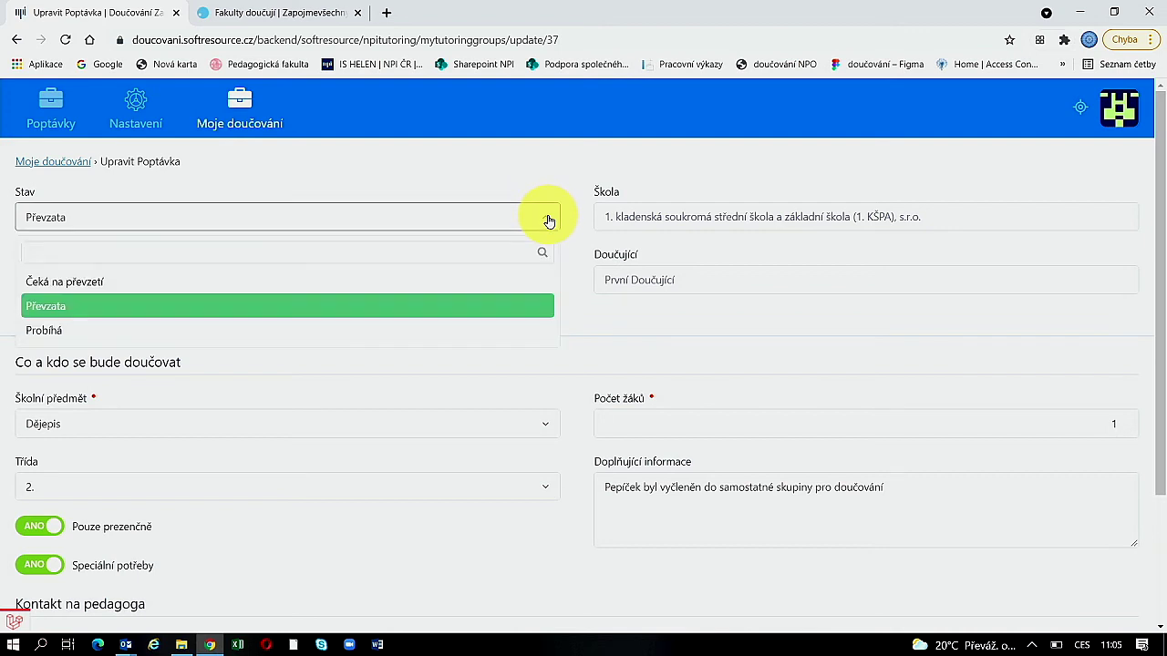
left_click(200, 330)
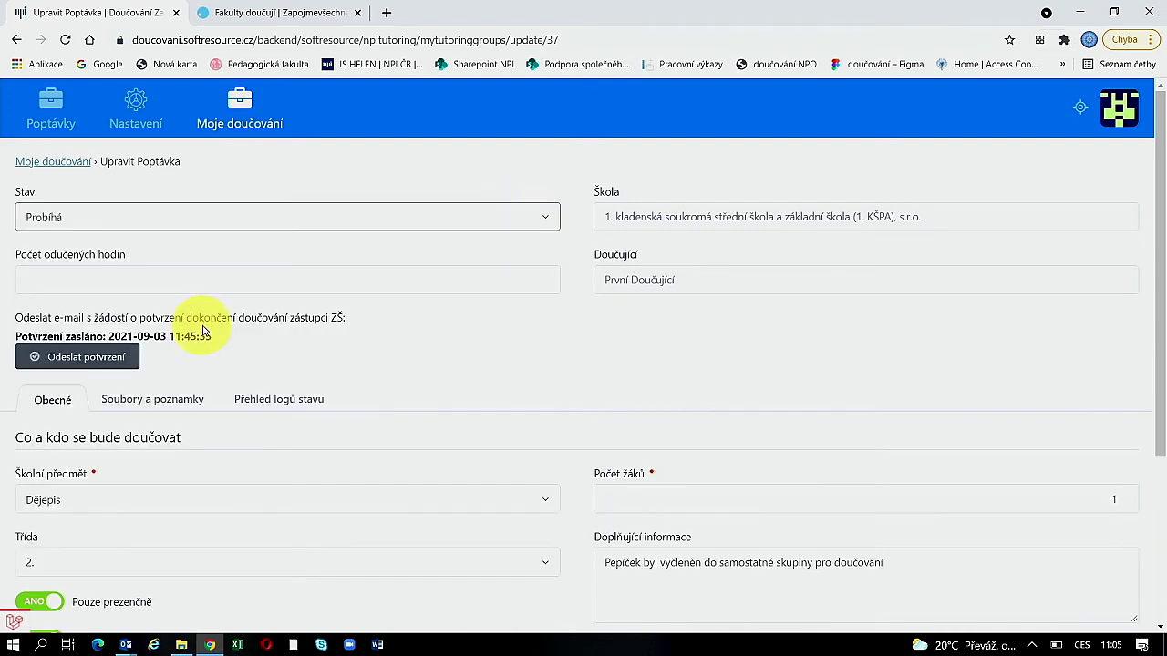
left_click_drag(1161, 209, 1159, 372)
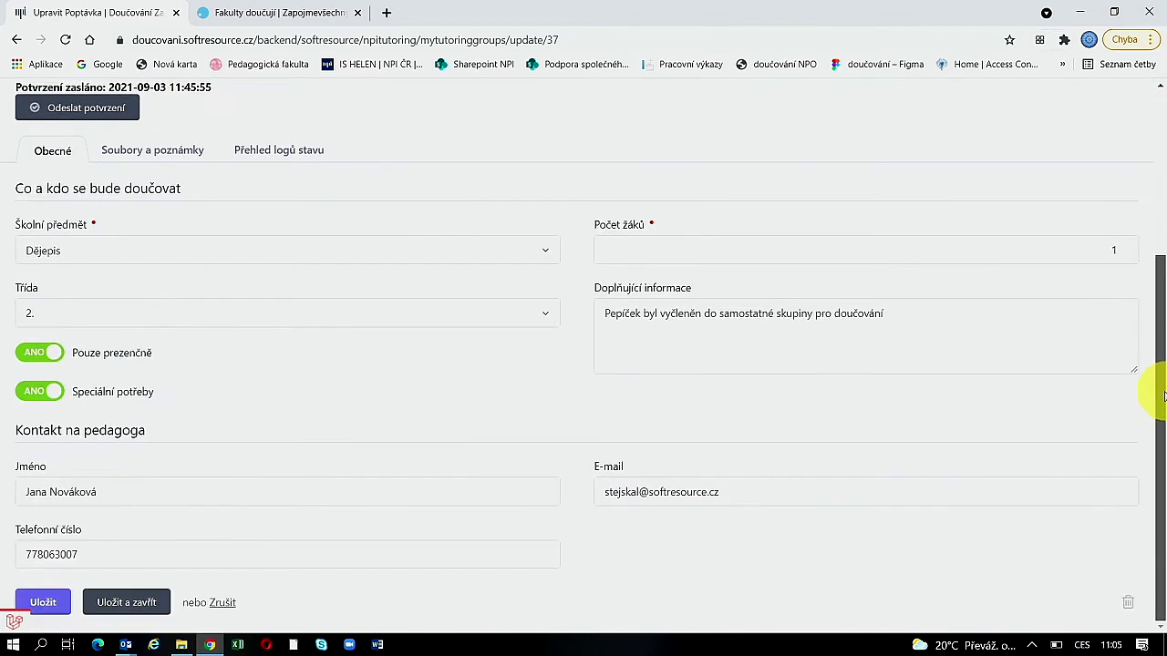
left_click(140, 605)
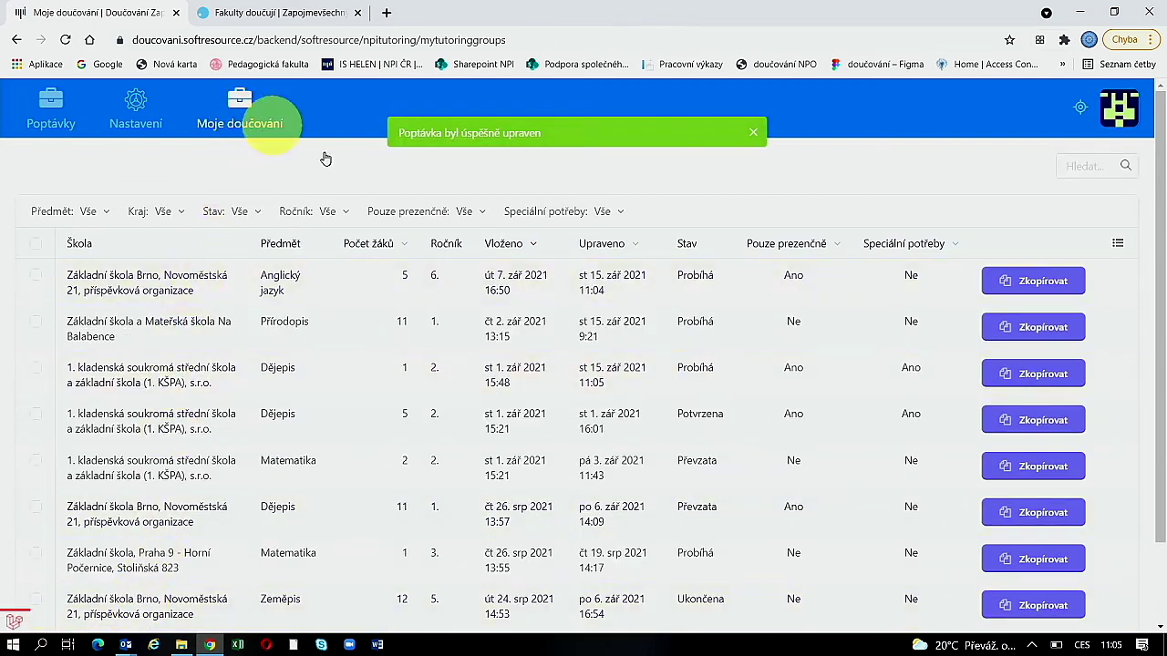
Open the Anglický jazyk record of Základní škola Brno, Novoměstská 21, and examine its files and notes section and the available status options
left_click(698, 286)
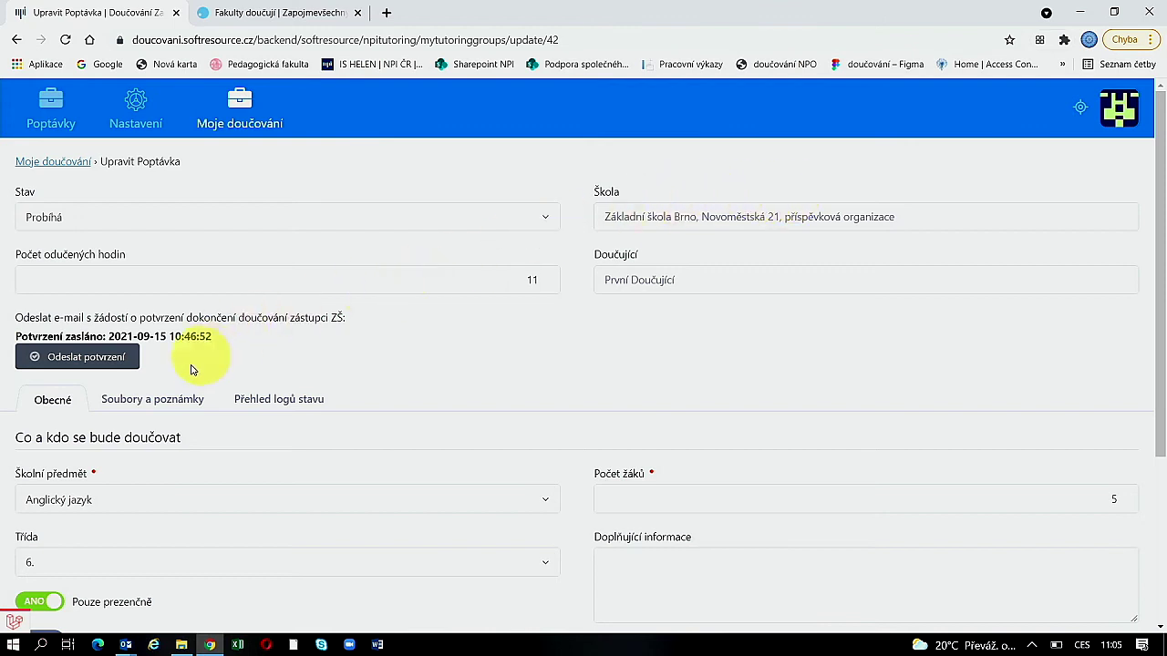
left_click(158, 406)
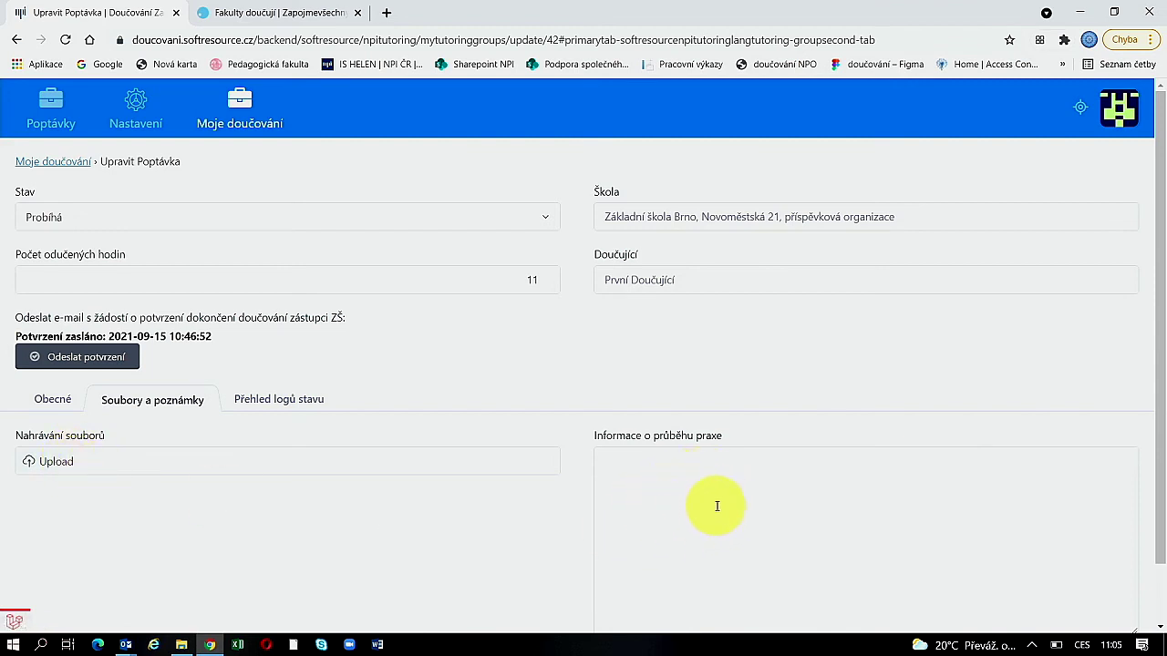
left_click(57, 398)
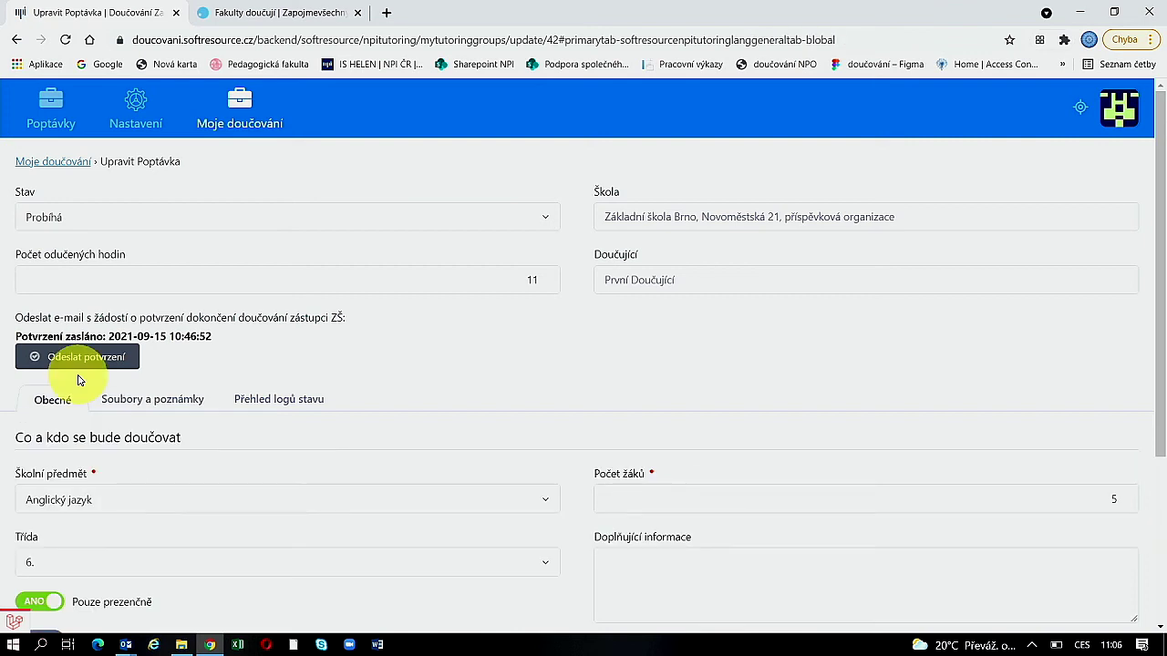
left_click(550, 221)
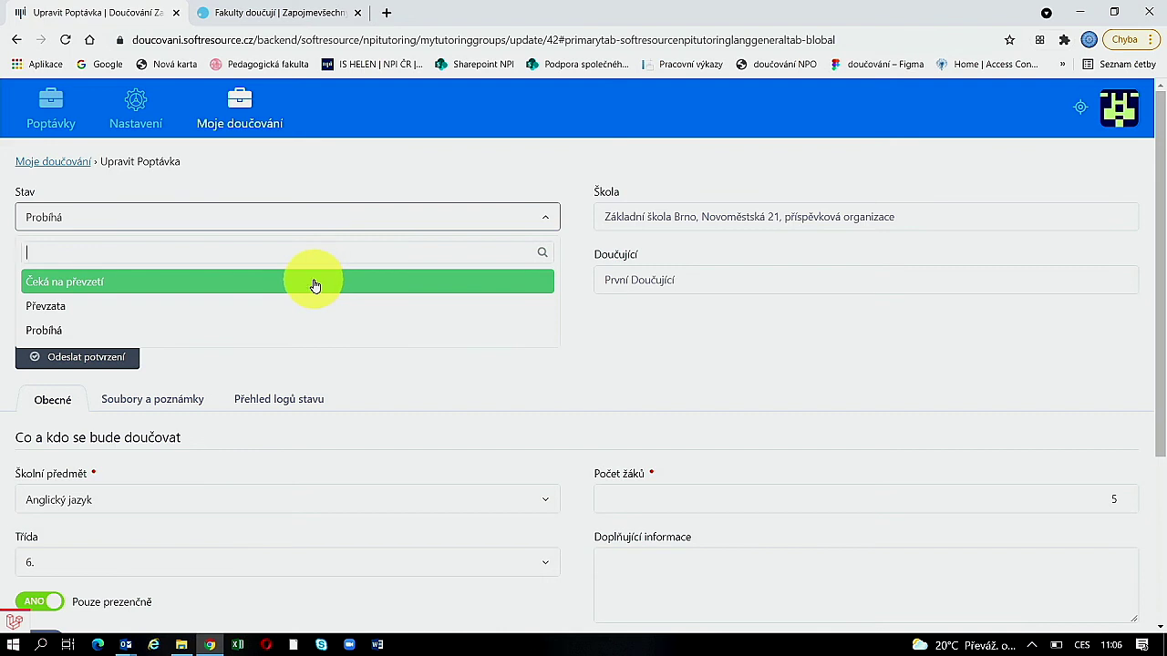
left_click(314, 283)
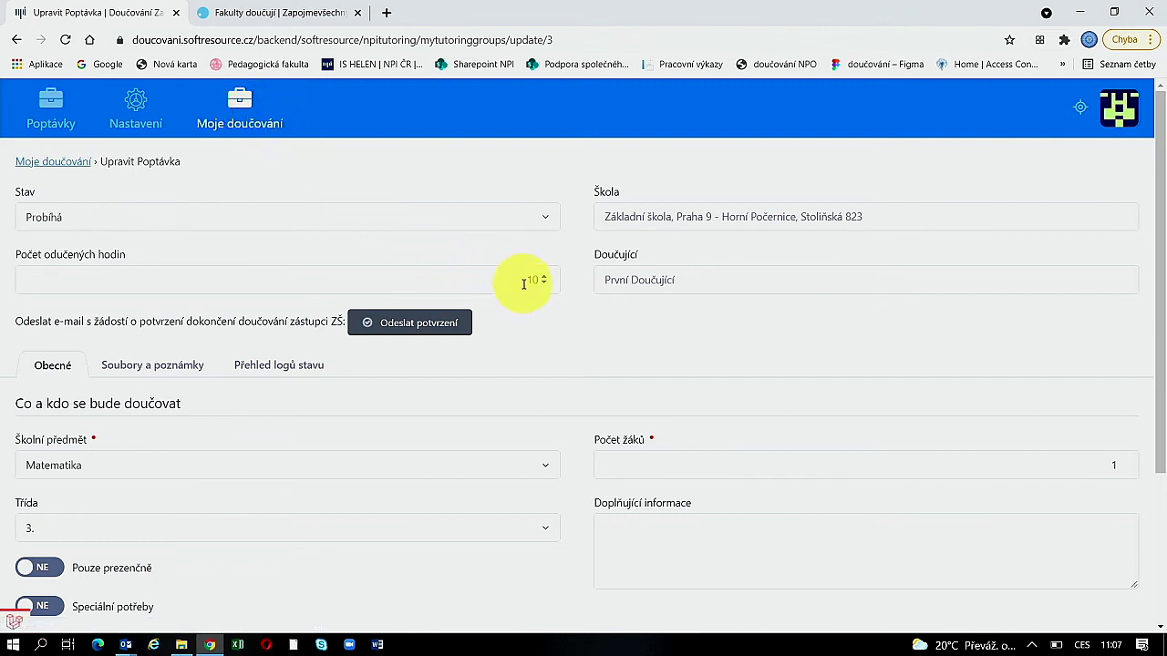
Save the Matematika record of Základní škola, Praha 9 - Horní Počernice, and send the school representative the e-mail requesting confirmation of completed tutoring
left_click_drag(1155, 272, 1154, 448)
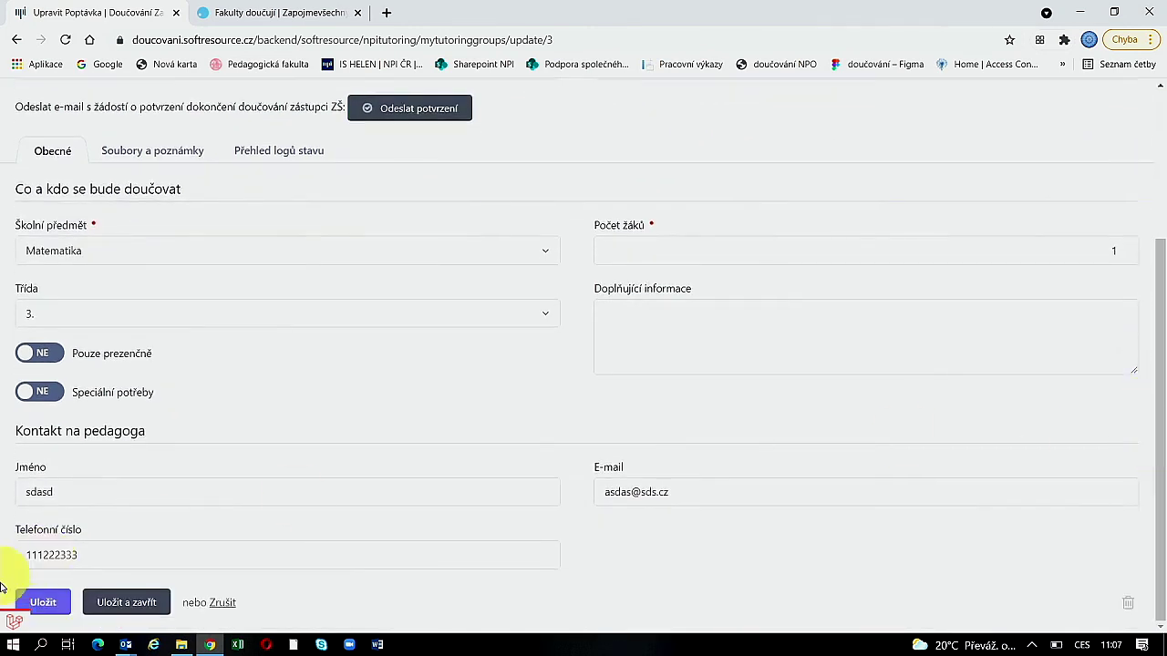
left_click(40, 603)
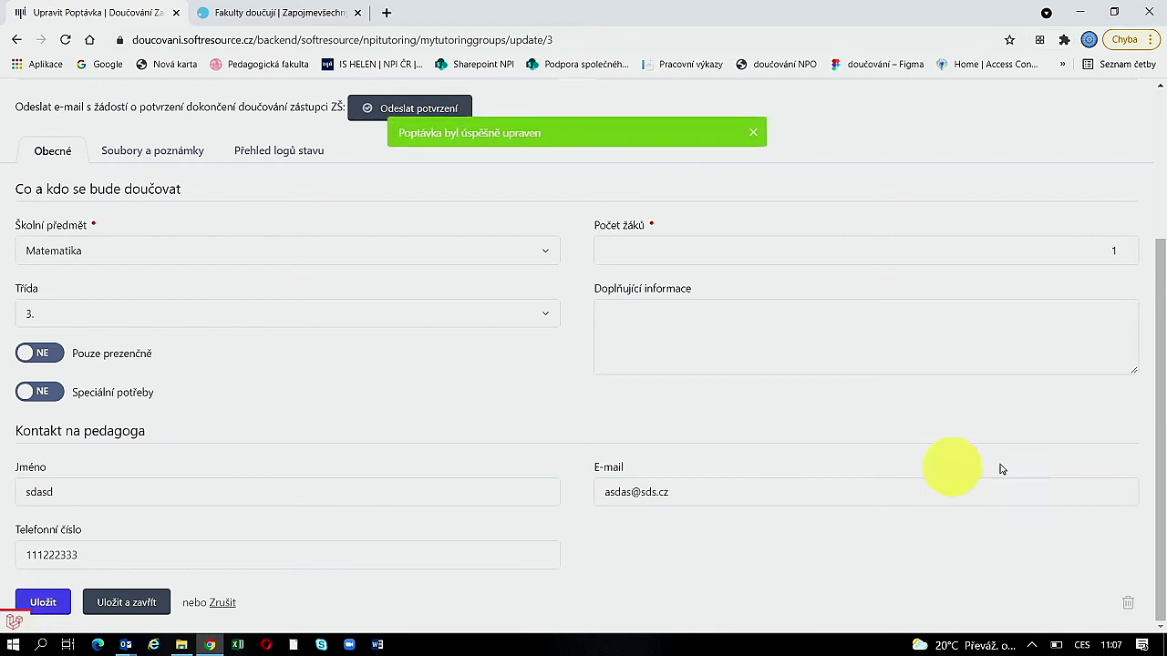
left_click_drag(1149, 430, 1149, 297)
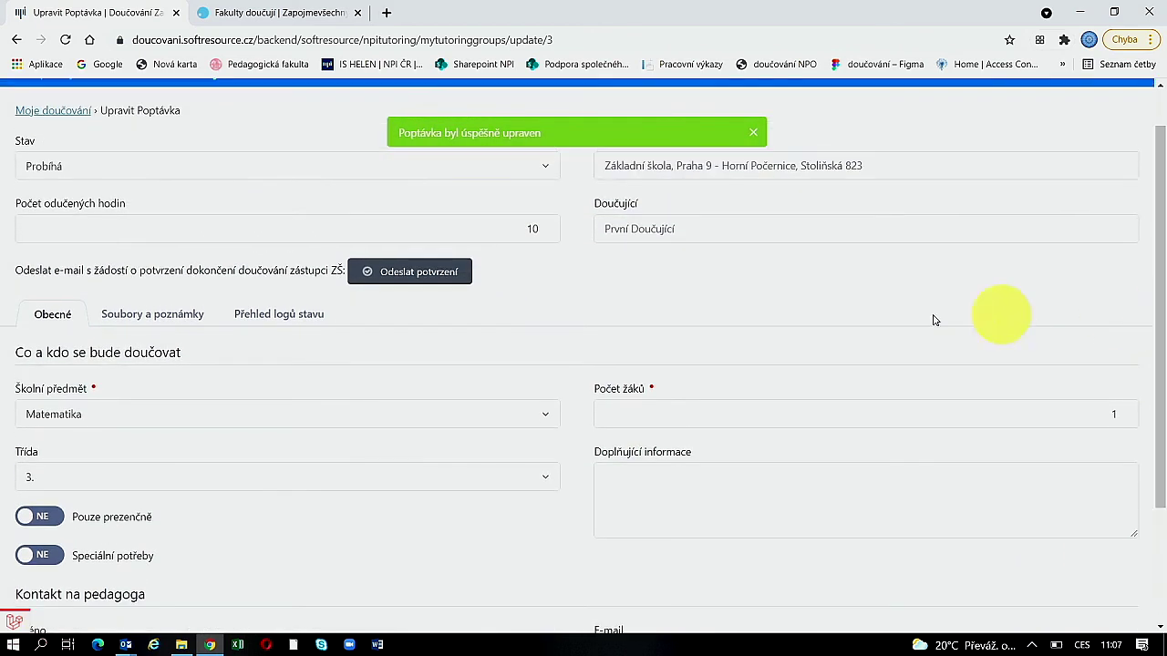
left_click(447, 279)
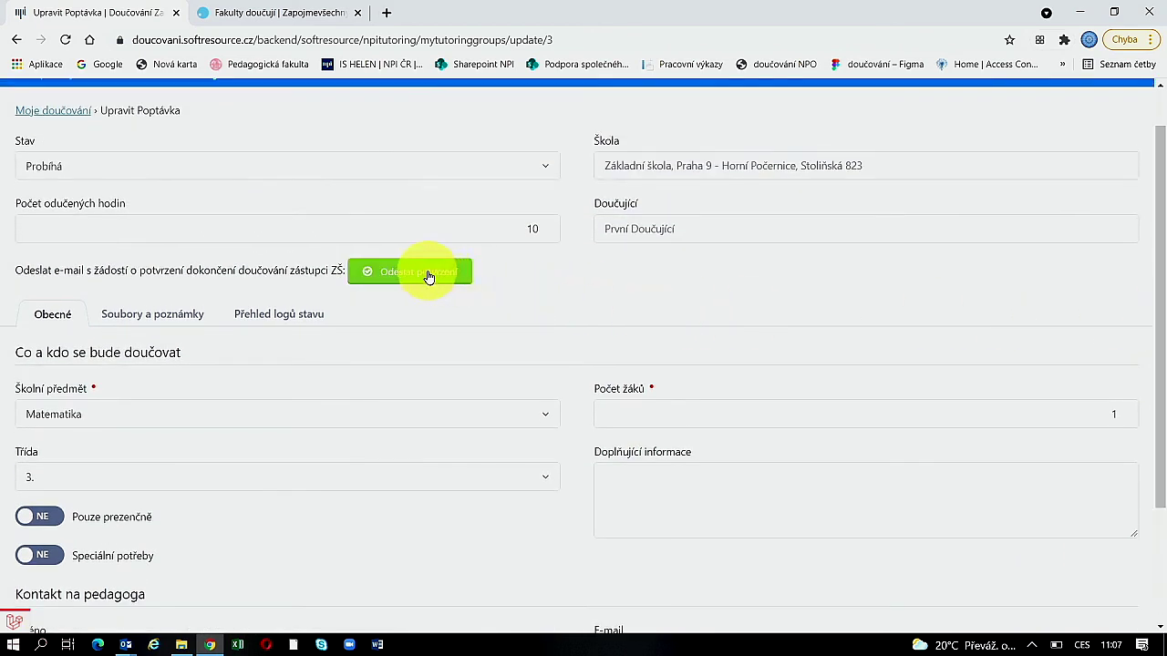
left_click(410, 276)
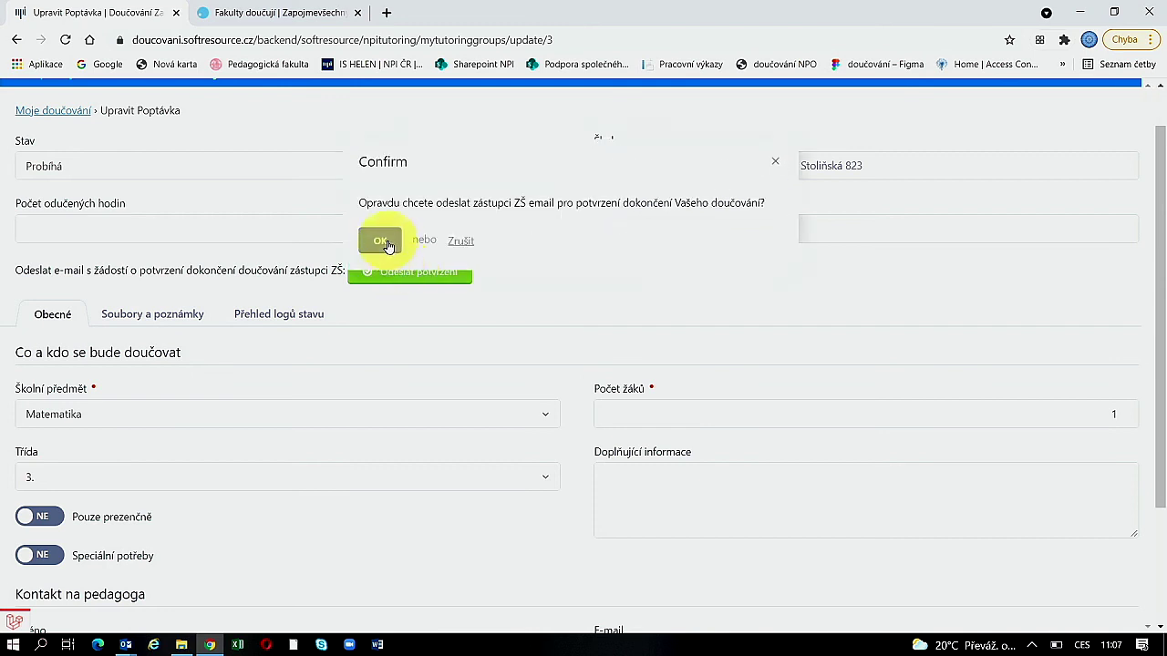
left_click(380, 241)
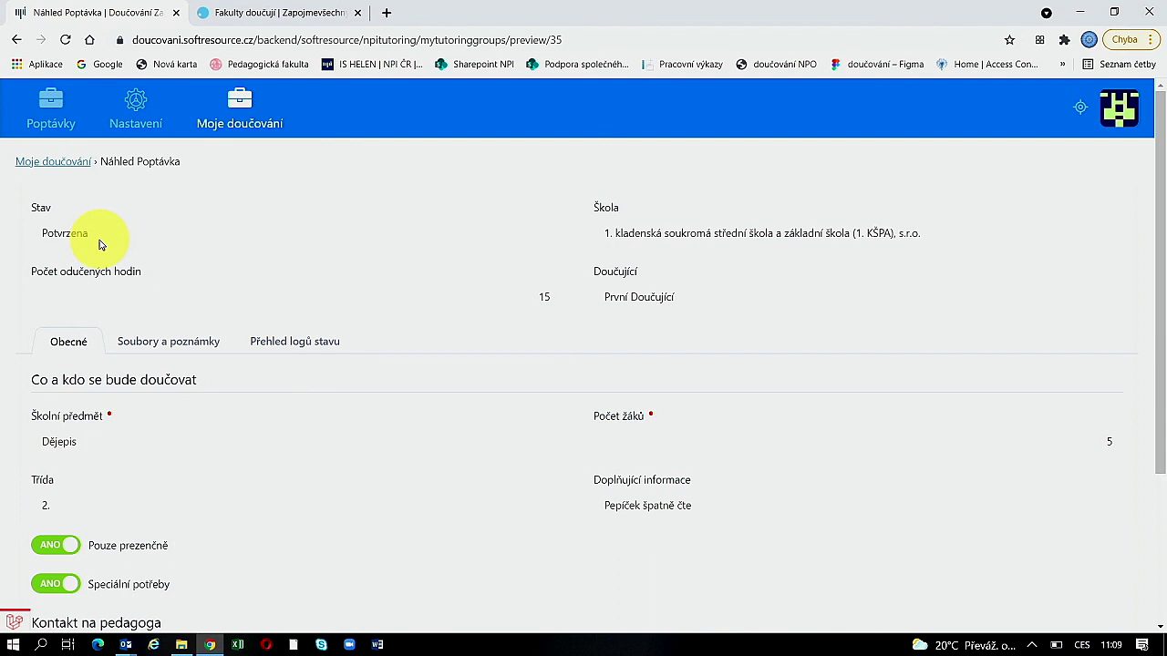
Switch to Outlook and view the forwarded tutoring completion confirmation message and the Zapojmevšechny.cz tutoring evaluation message
mouse_move(128, 645)
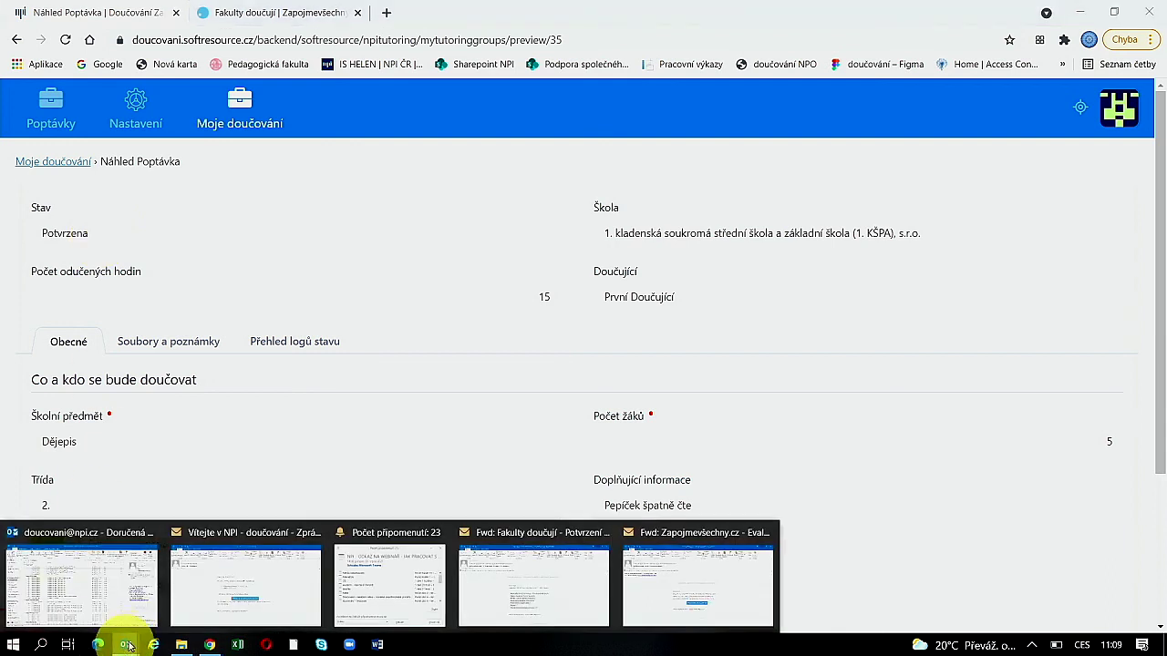
left_click(552, 582)
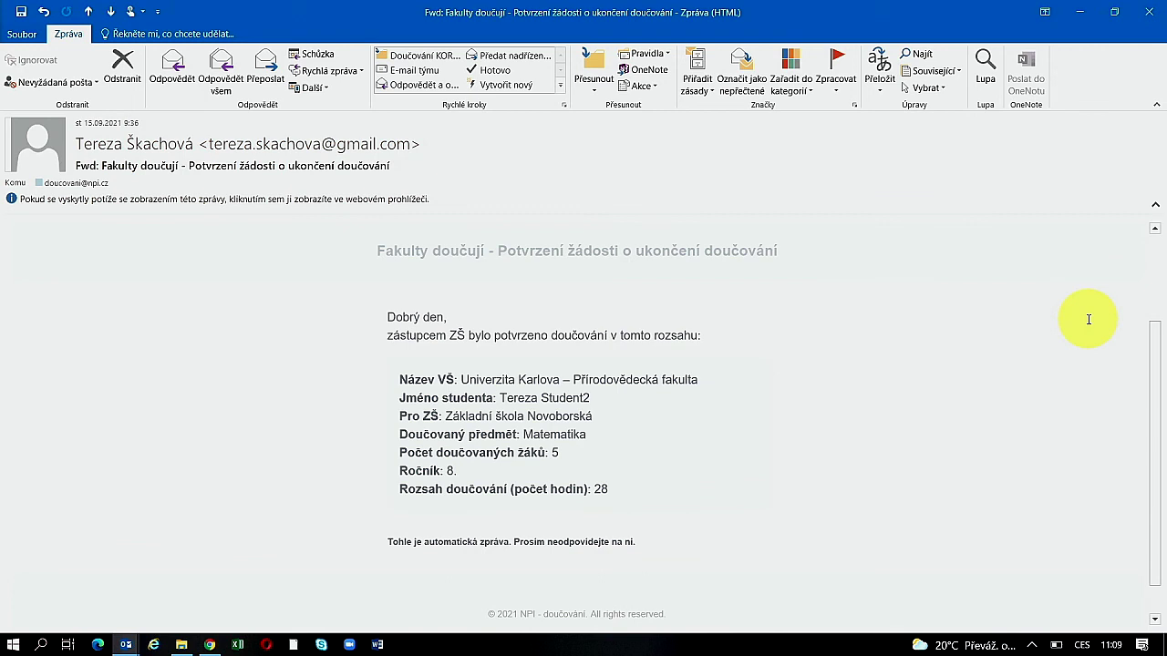
key("alt+Tab")
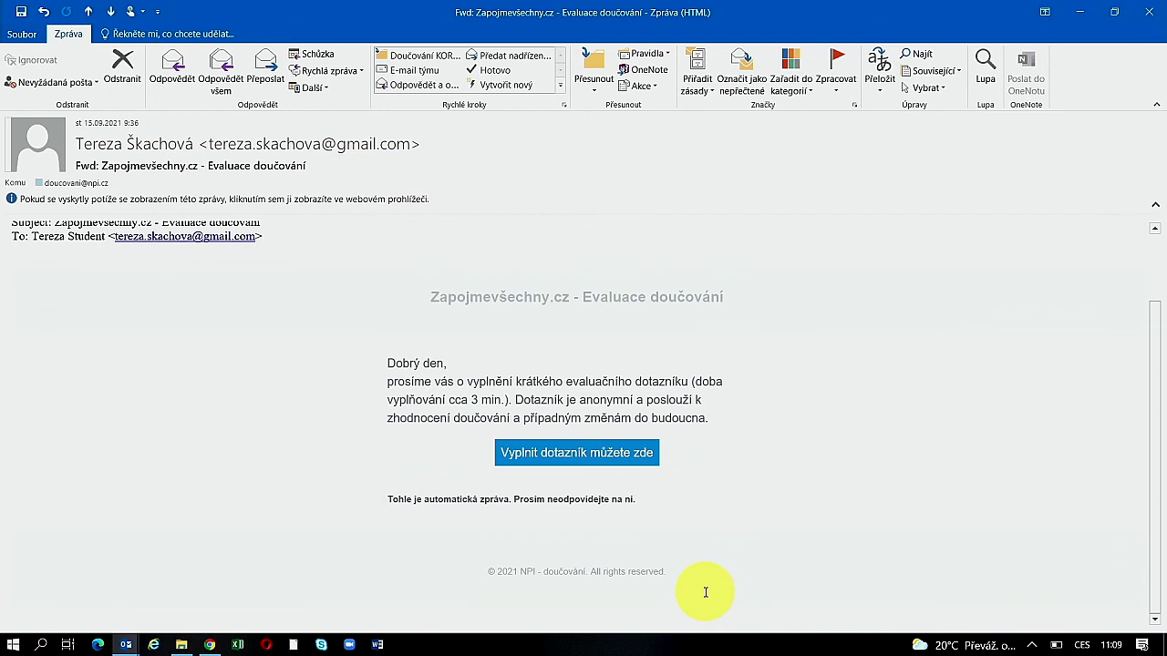